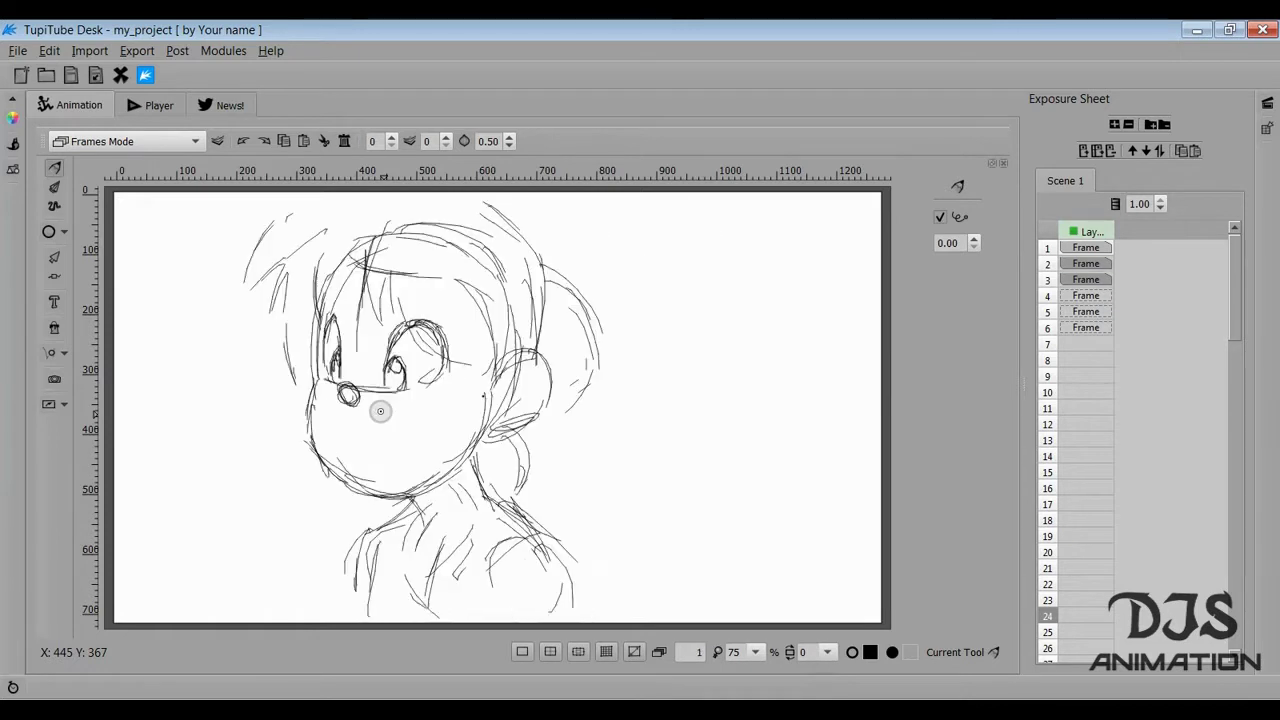
Step: Sketch rough hair strands across the forehead and beside the ear of the head in frame 2
drag(427, 345, 456, 414)
mouse_move(475, 358)
mouse_down()
mouse_move(521, 434)
mouse_move(472, 400)
mouse_up()
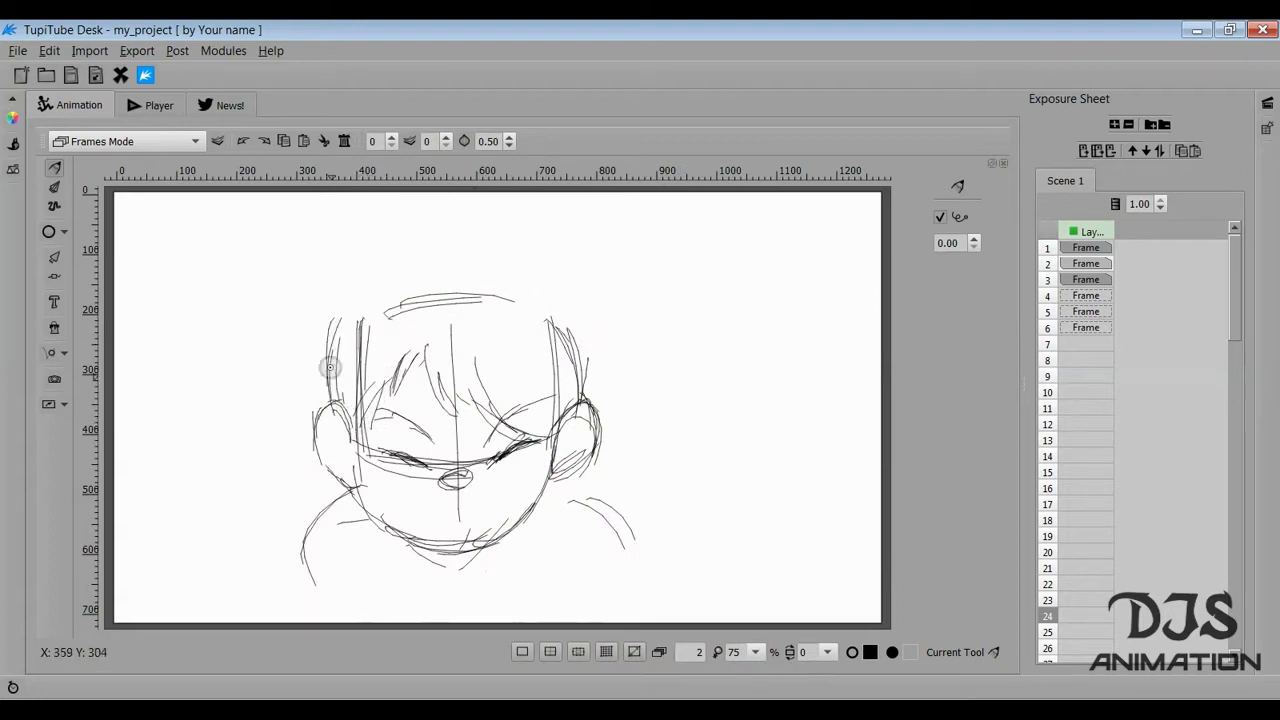
drag(292, 387, 313, 452)
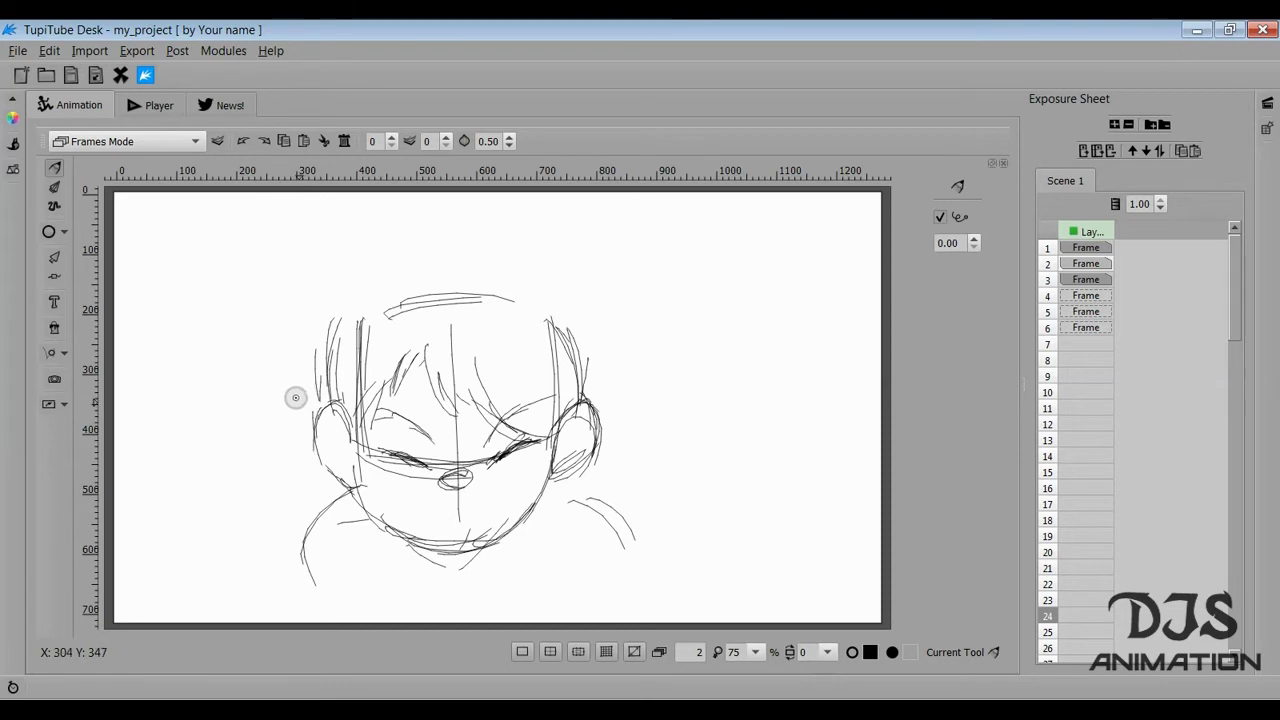
mouse_move(297, 374)
mouse_down()
mouse_move(261, 434)
mouse_move(283, 405)
mouse_move(252, 446)
mouse_move(285, 456)
mouse_up()
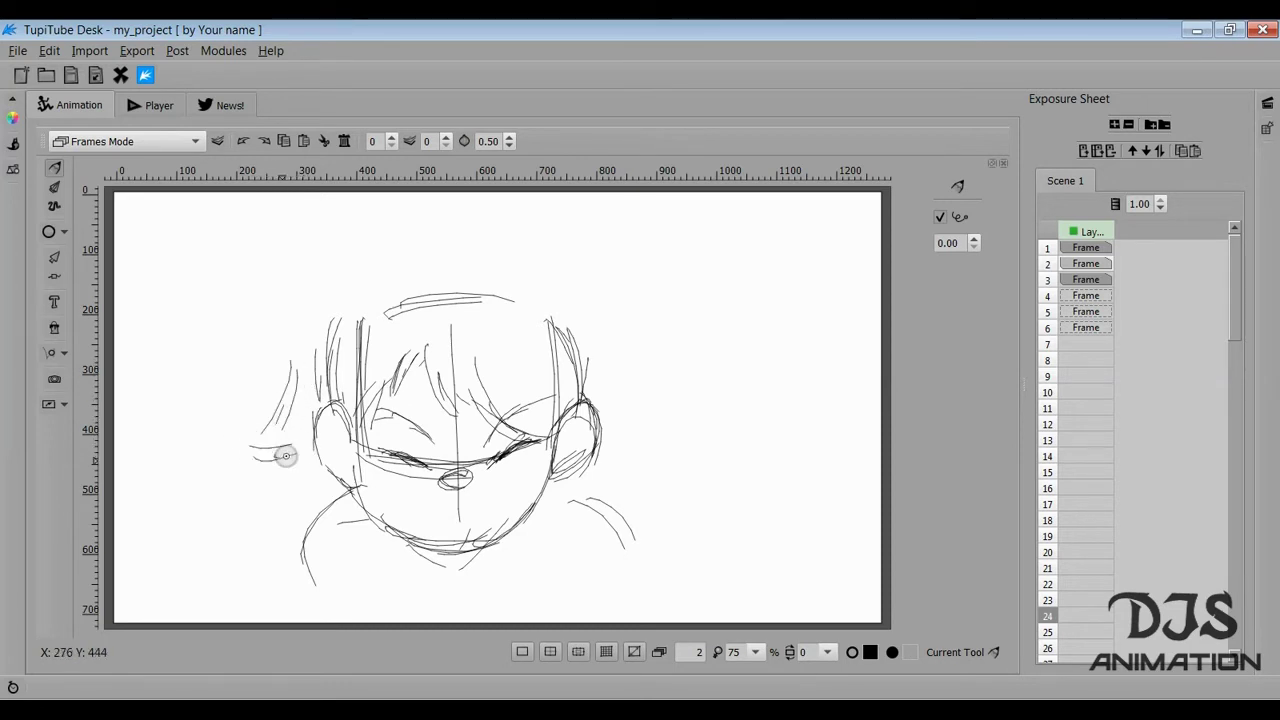
mouse_move(297, 368)
mouse_down()
mouse_move(198, 410)
mouse_move(294, 366)
mouse_move(228, 394)
mouse_move(240, 340)
mouse_move(323, 294)
mouse_move(248, 294)
mouse_up()
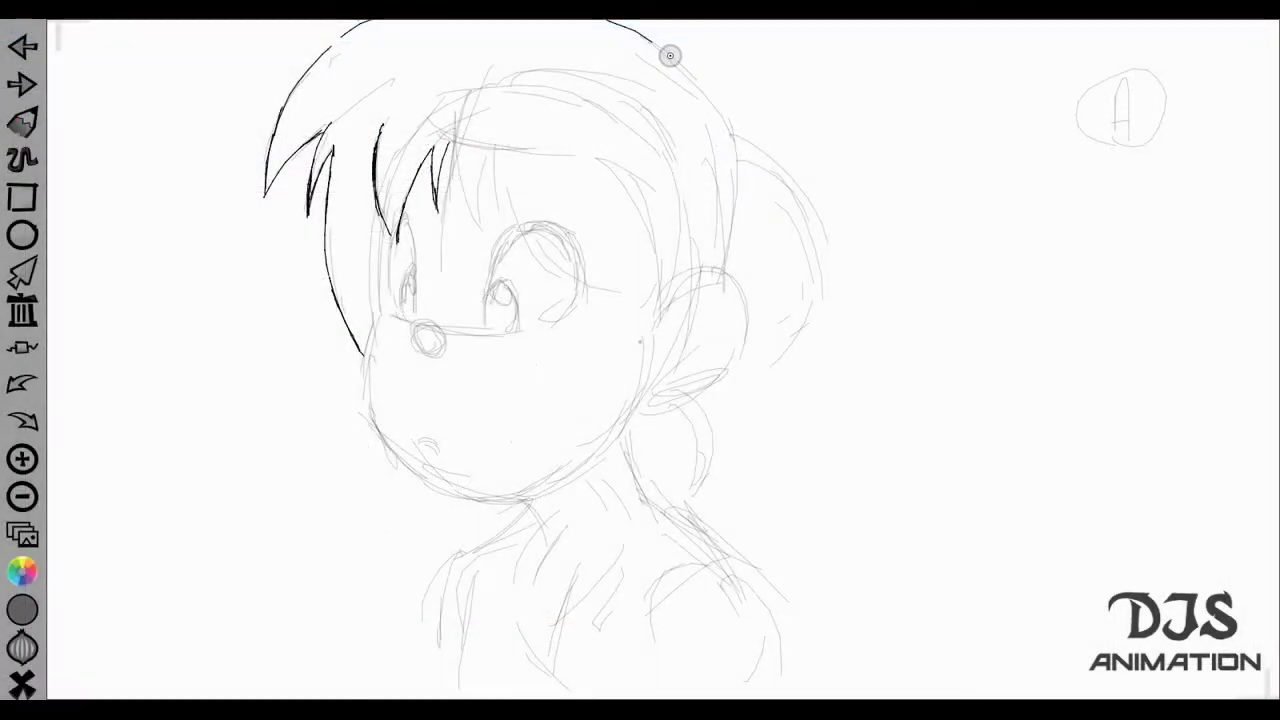
Step: Ink the outer hair outline down the back of the head over the rough sketch of drawing A
mouse_move(654, 44)
mouse_down()
mouse_move(737, 143)
mouse_move(713, 96)
mouse_move(735, 189)
mouse_move(727, 261)
mouse_move(737, 193)
mouse_move(738, 259)
mouse_up()
key(ctrl+z)
drag(734, 200, 732, 270)
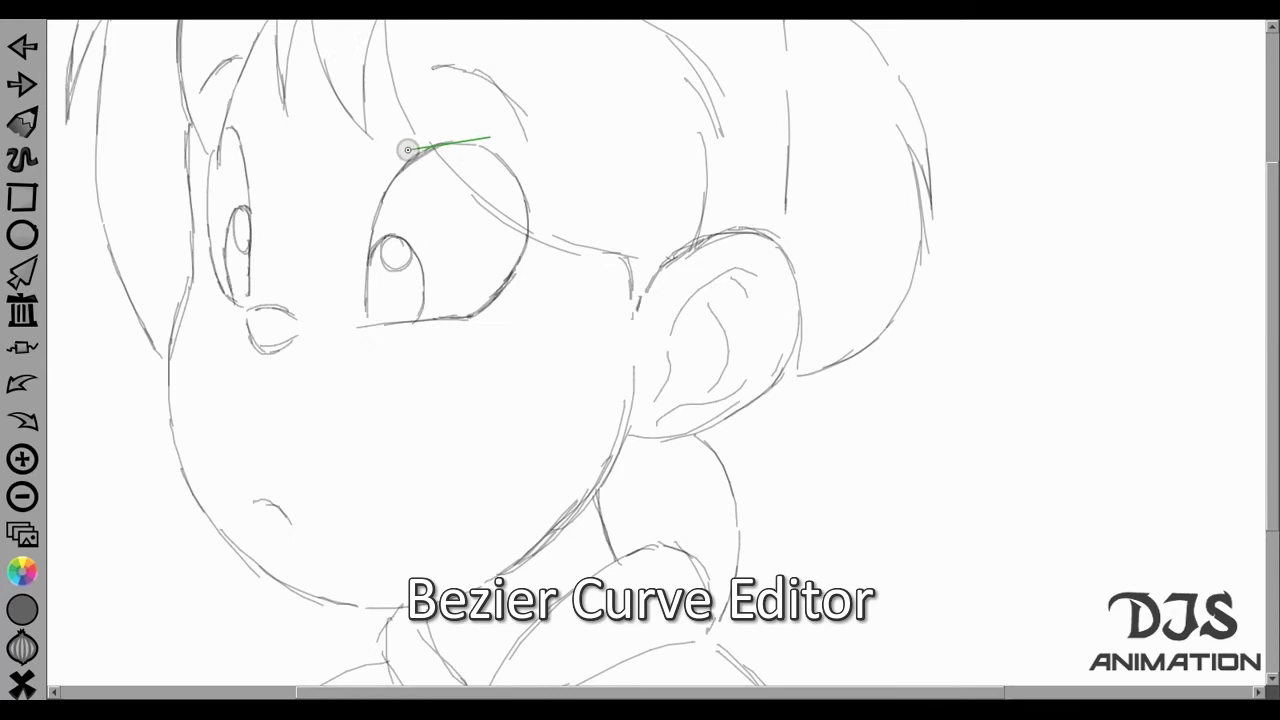
Step: Trace the outline of the larger eye with a closed Bézier curve
drag(366, 324, 373, 410)
click(366, 326)
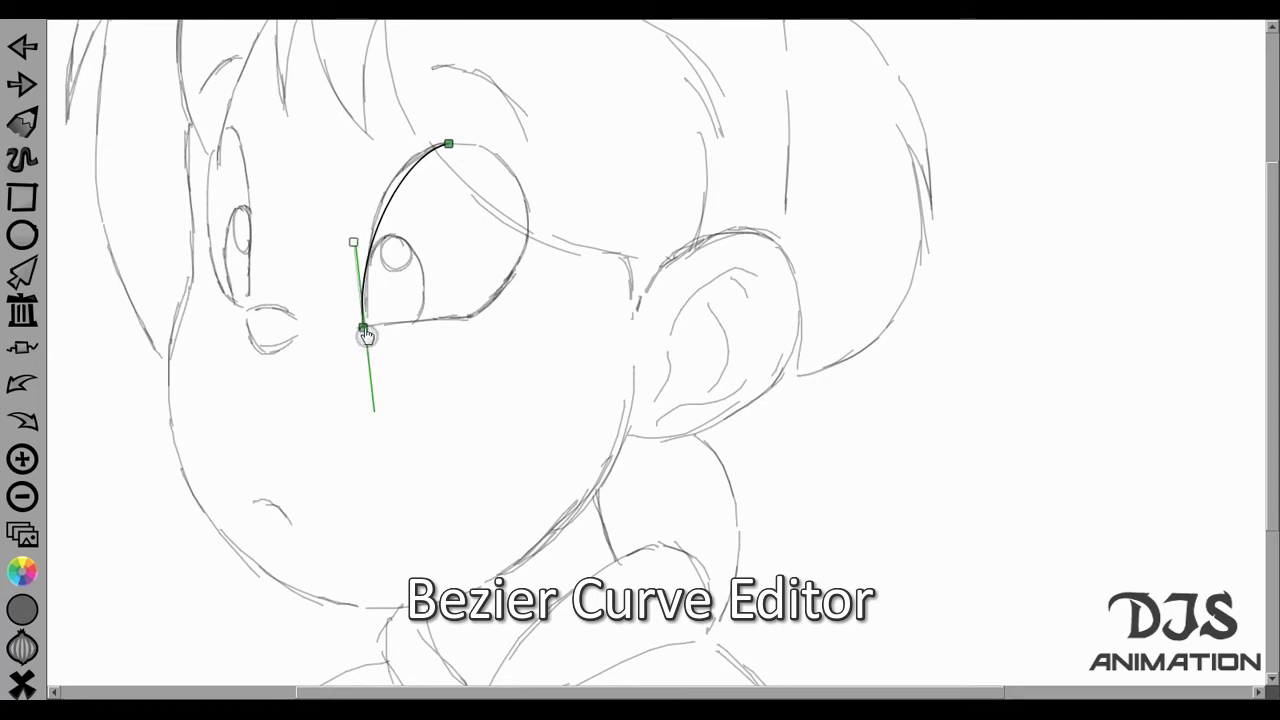
click(366, 327)
click(449, 148)
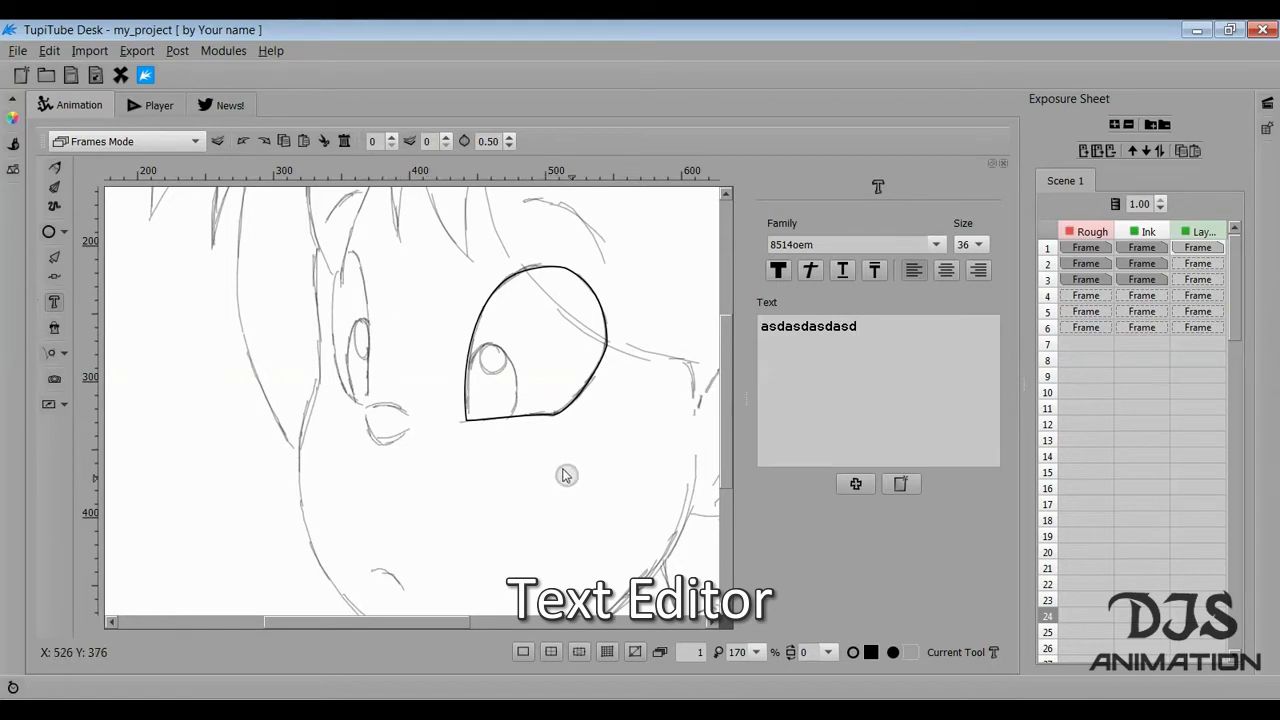
Step: Place the text "asdasdasdasd" on the canvas in 8514oem at size 36
click(857, 484)
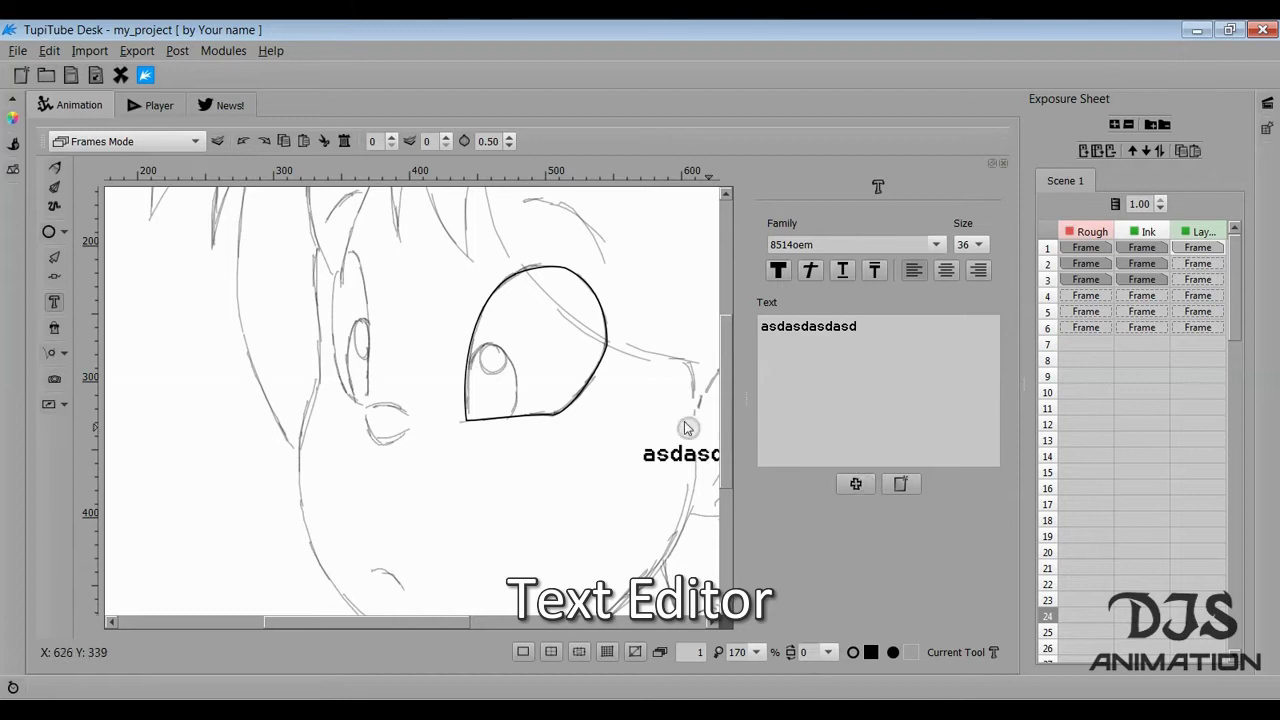
scroll(460, 628, right, 5)
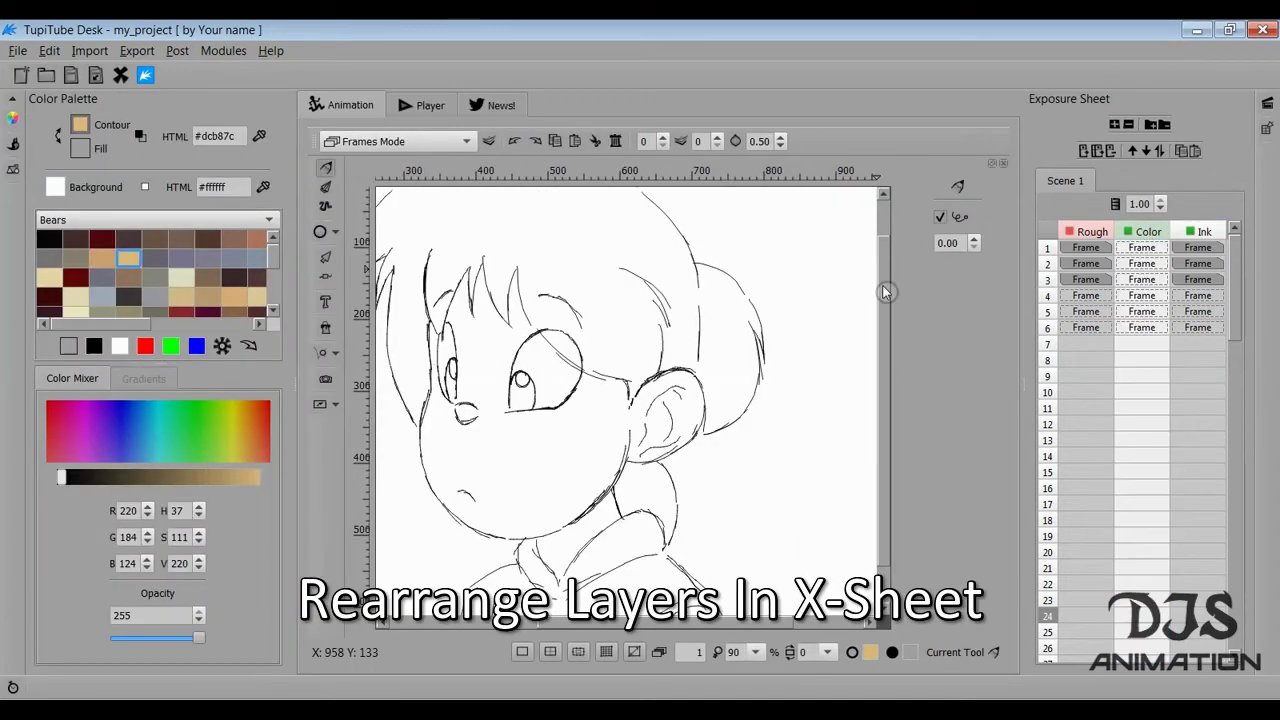
mouse_move(465, 365)
mouse_down()
mouse_move(491, 377)
mouse_move(578, 372)
mouse_up()
Step: Rearrange the exposure sheet layers so that Color sits between Rough and Ink
mouse_move(1150, 233)
mouse_down()
mouse_move(1220, 236)
mouse_move(1092, 234)
mouse_move(1105, 234)
mouse_up()
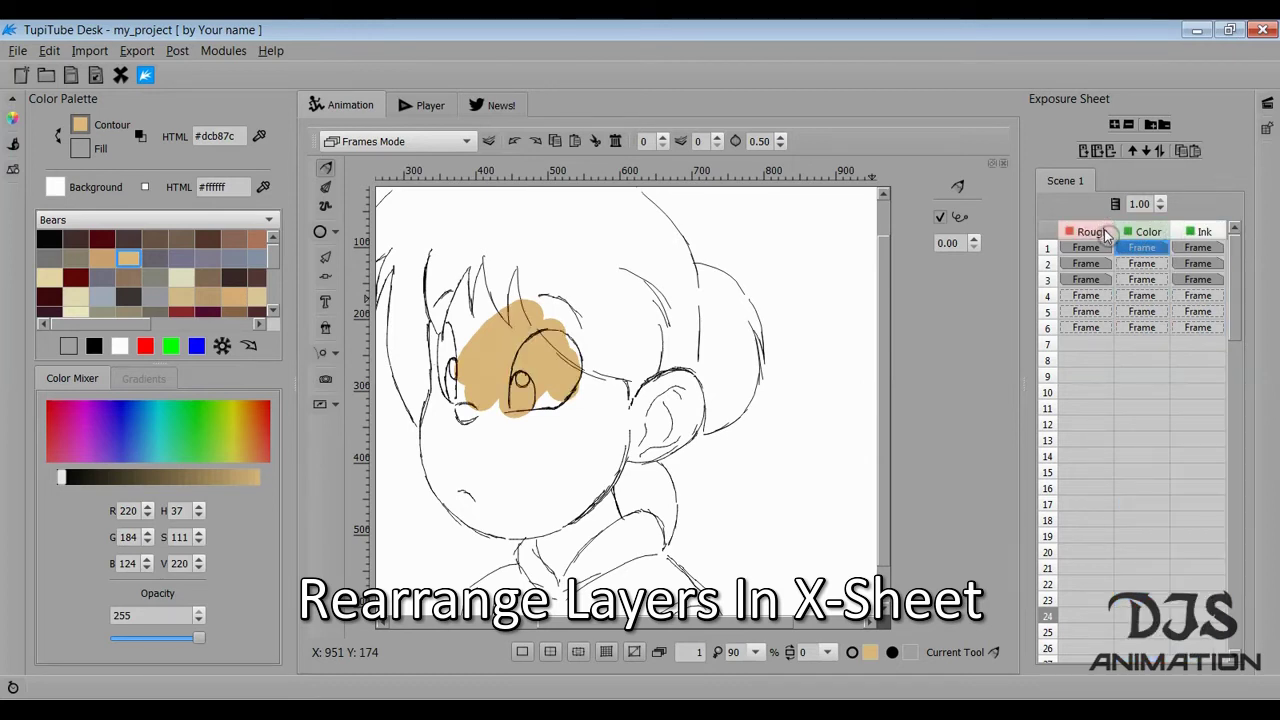
click(1093, 233)
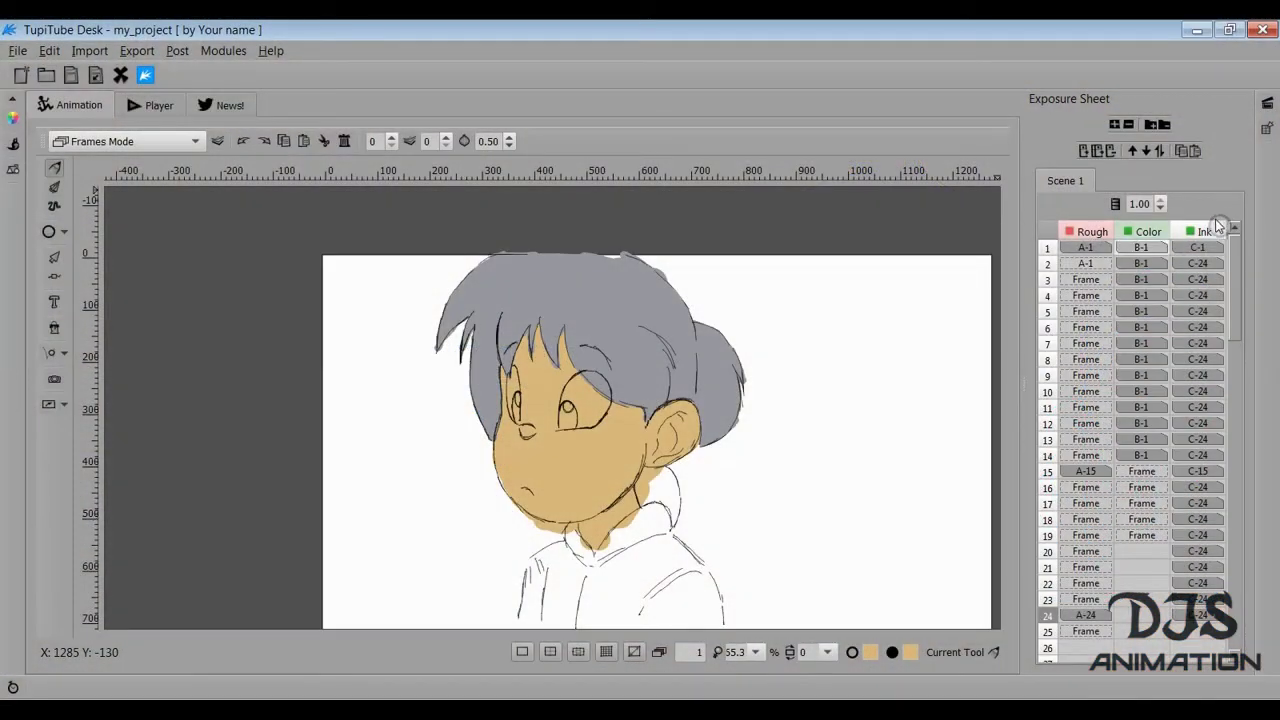
Step: Add a new layer after the Ink layer in the exposure sheet
click(1210, 230)
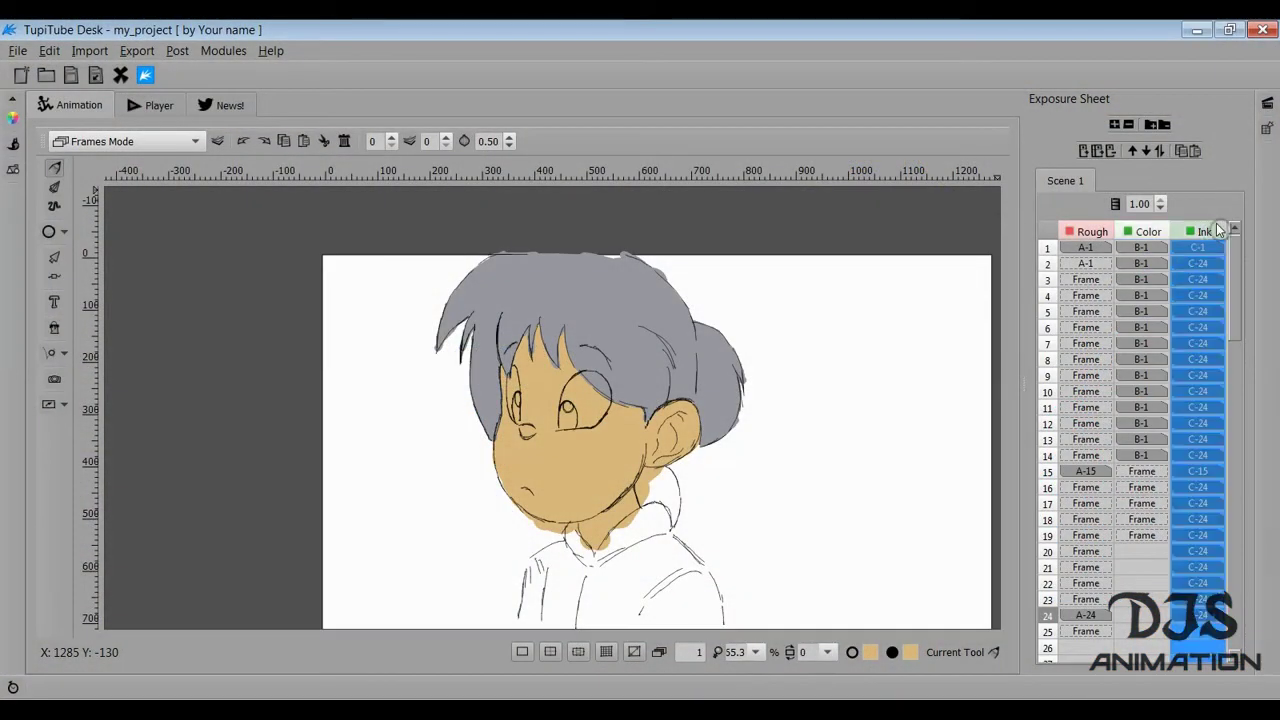
mouse_move(1237, 263)
mouse_down()
mouse_move(1234, 327)
mouse_move(1239, 306)
mouse_up()
click(1200, 230)
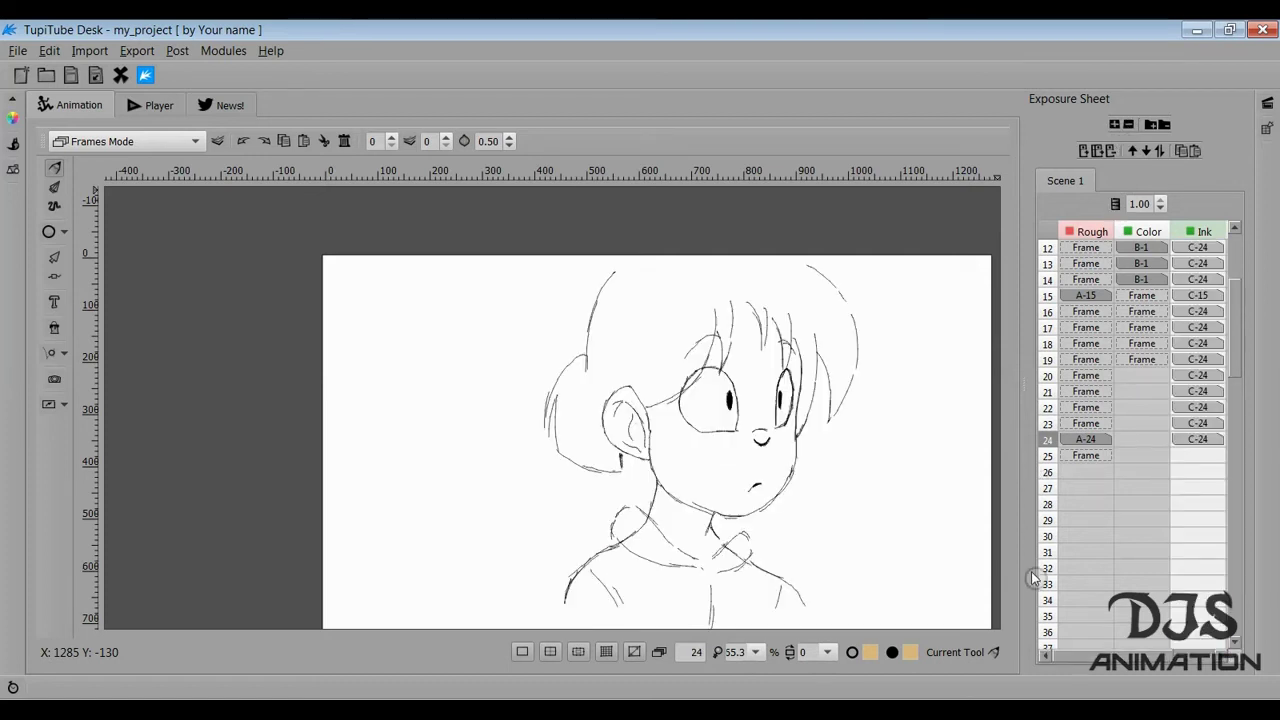
drag(1094, 657, 1149, 648)
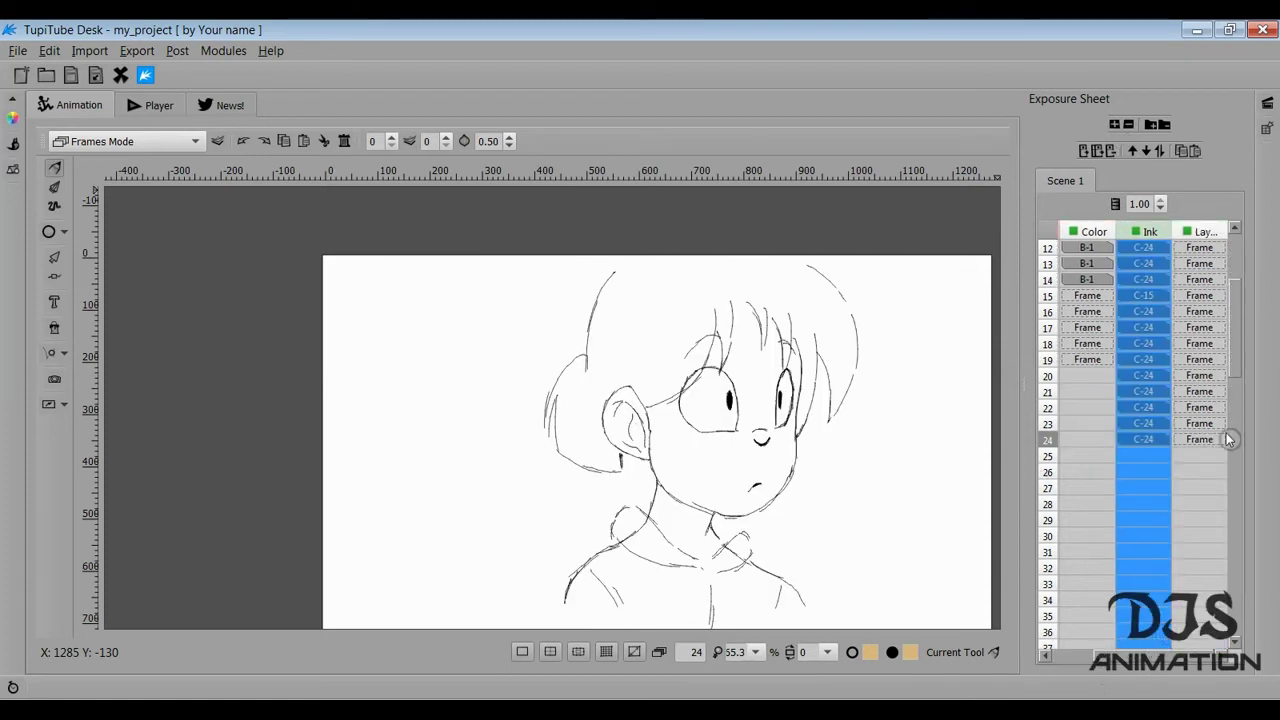
Step: Move the new layer between the Rough and Color layers in the exposure sheet
click(1203, 233)
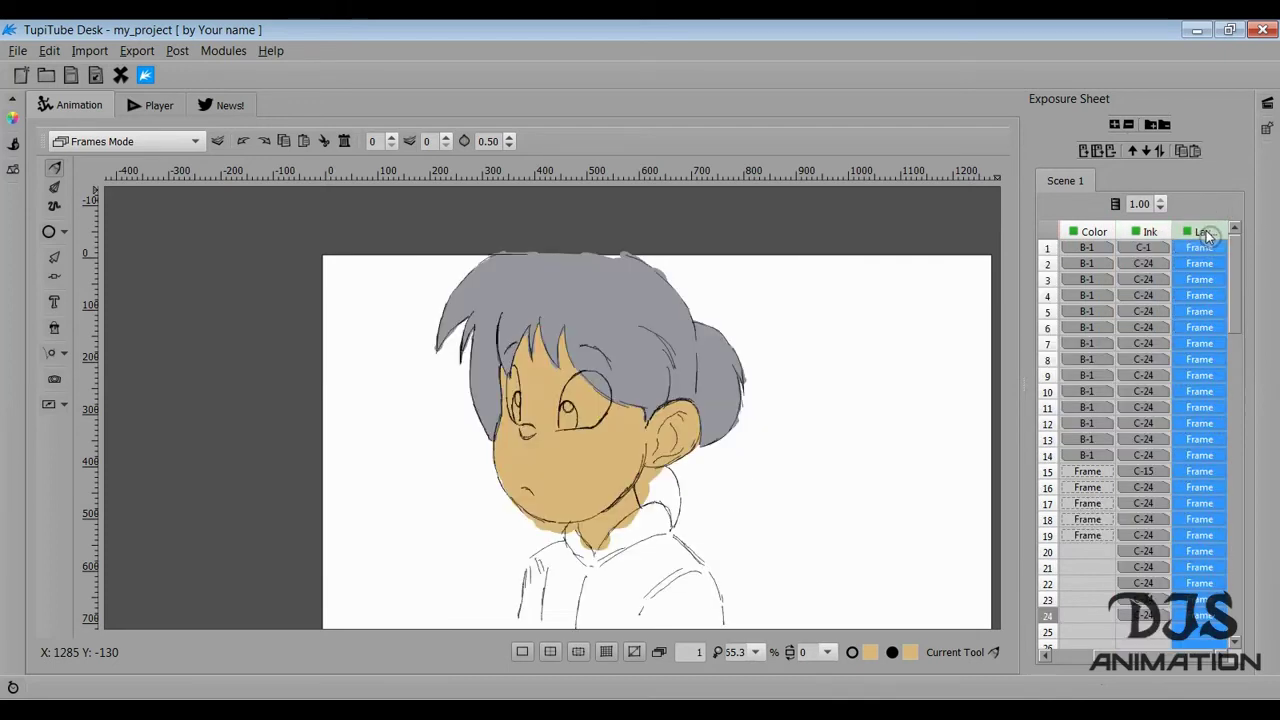
mouse_move(1095, 232)
mouse_down()
mouse_move(1115, 226)
mouse_move(1084, 230)
mouse_up()
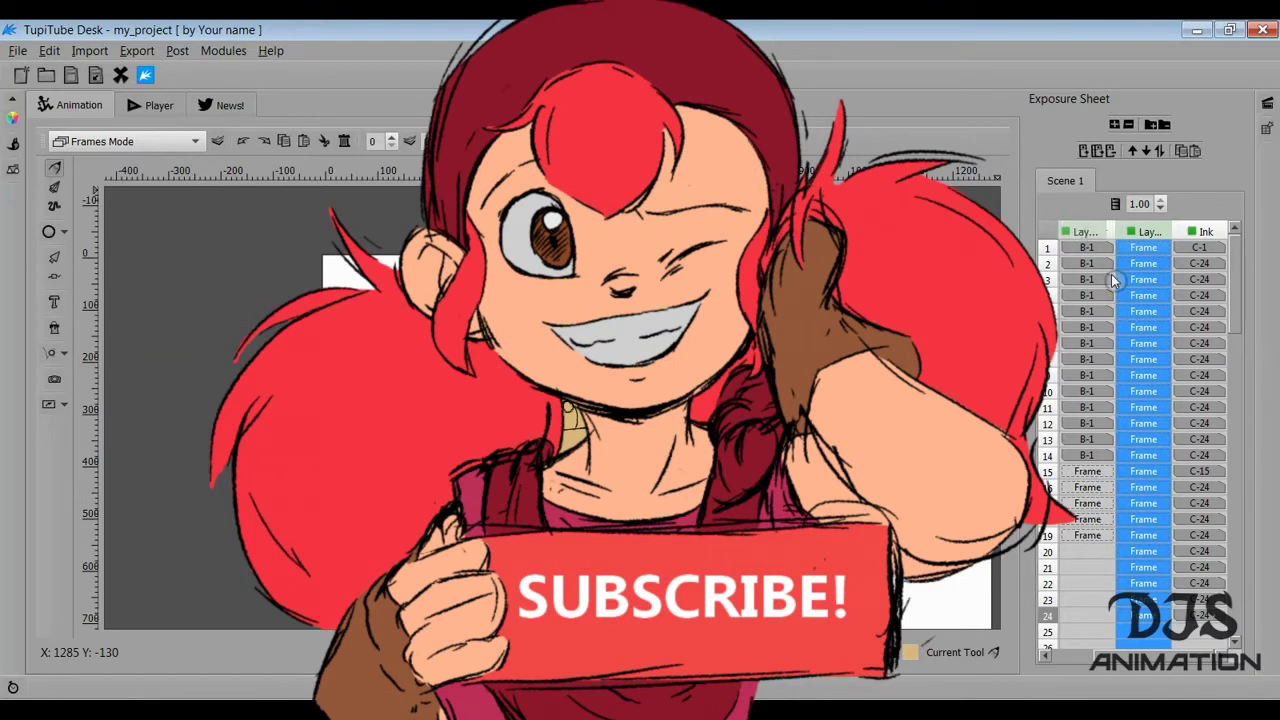
drag(1161, 660, 1117, 657)
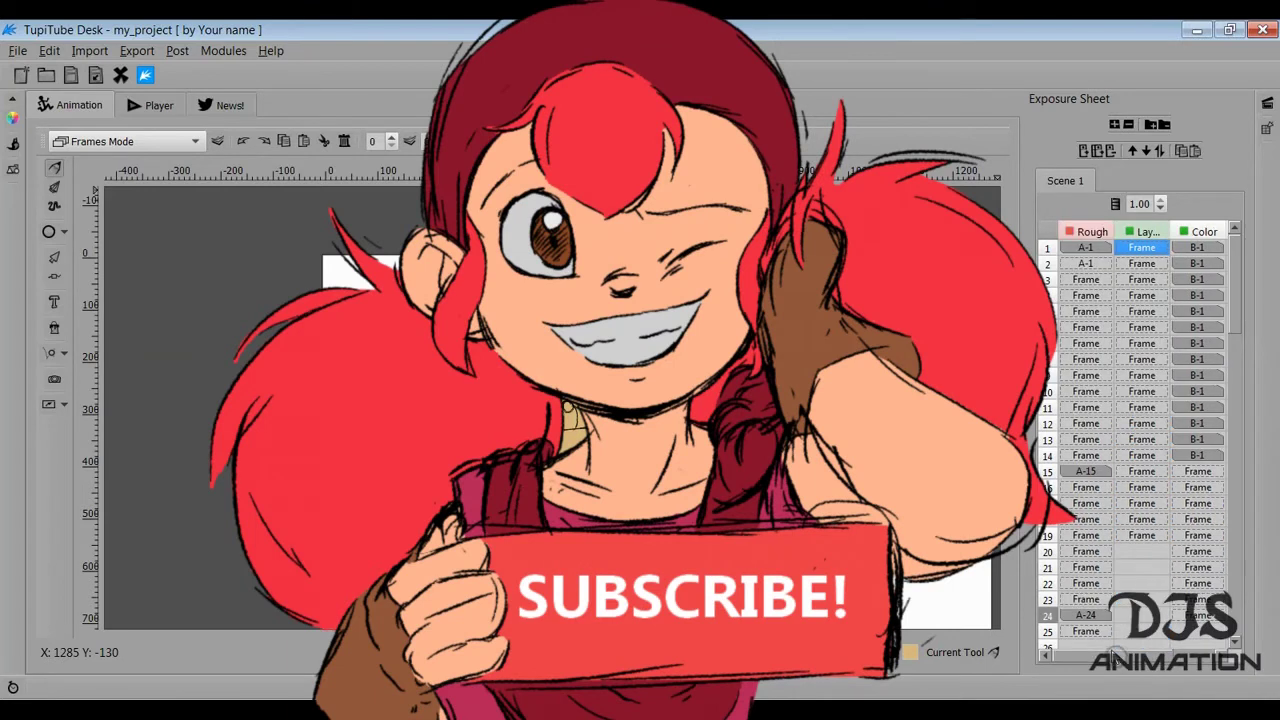
click(1150, 232)
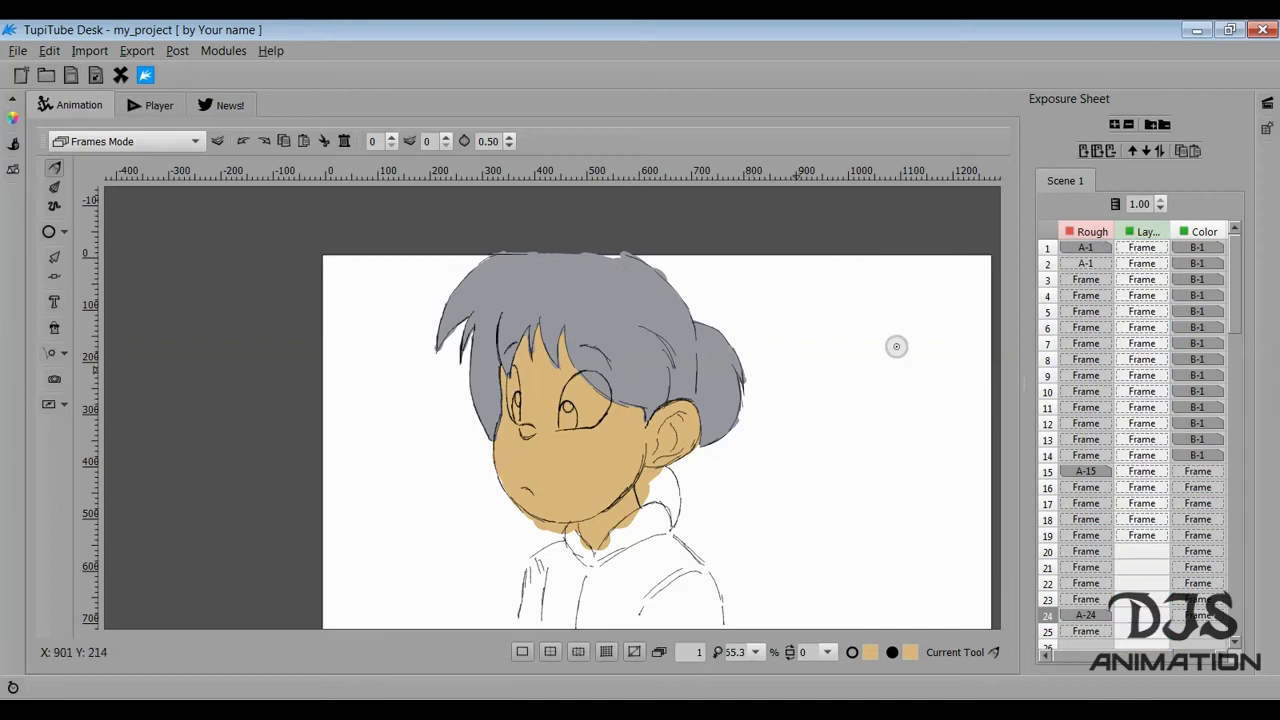
click(1145, 250)
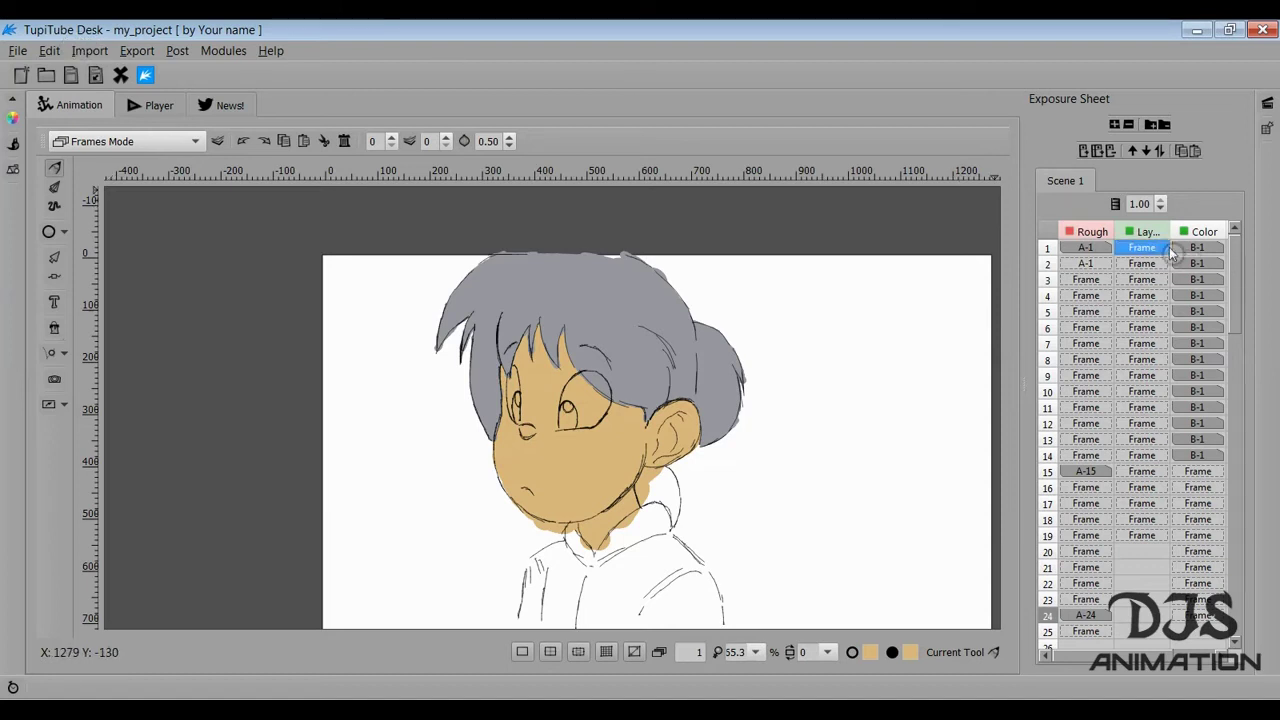
click(1145, 233)
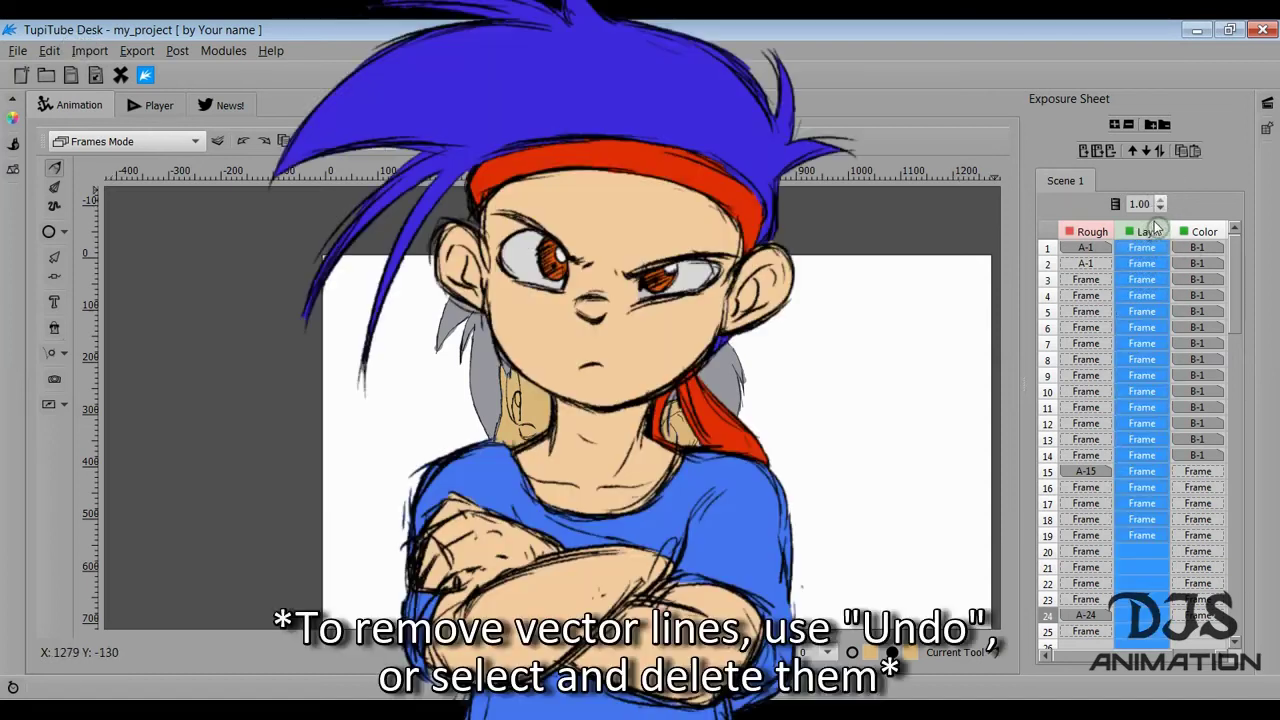
click(1150, 227)
click(1166, 232)
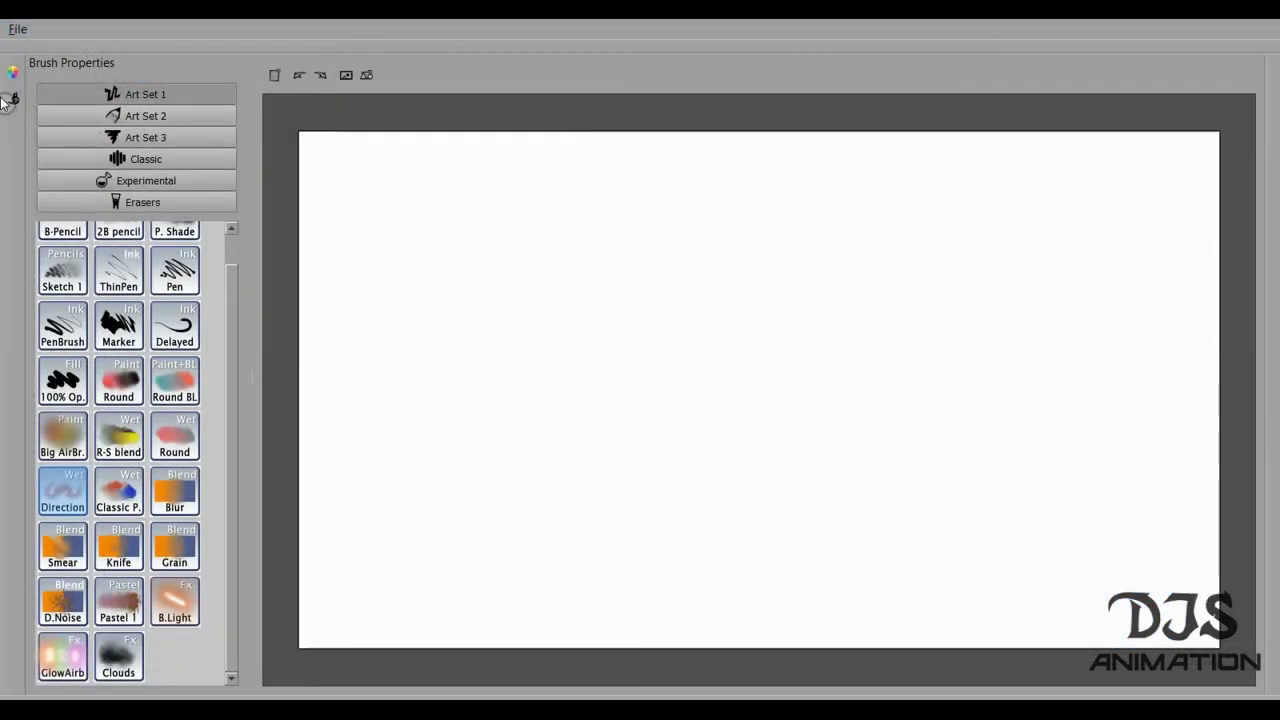
click(10, 104)
click(10, 104)
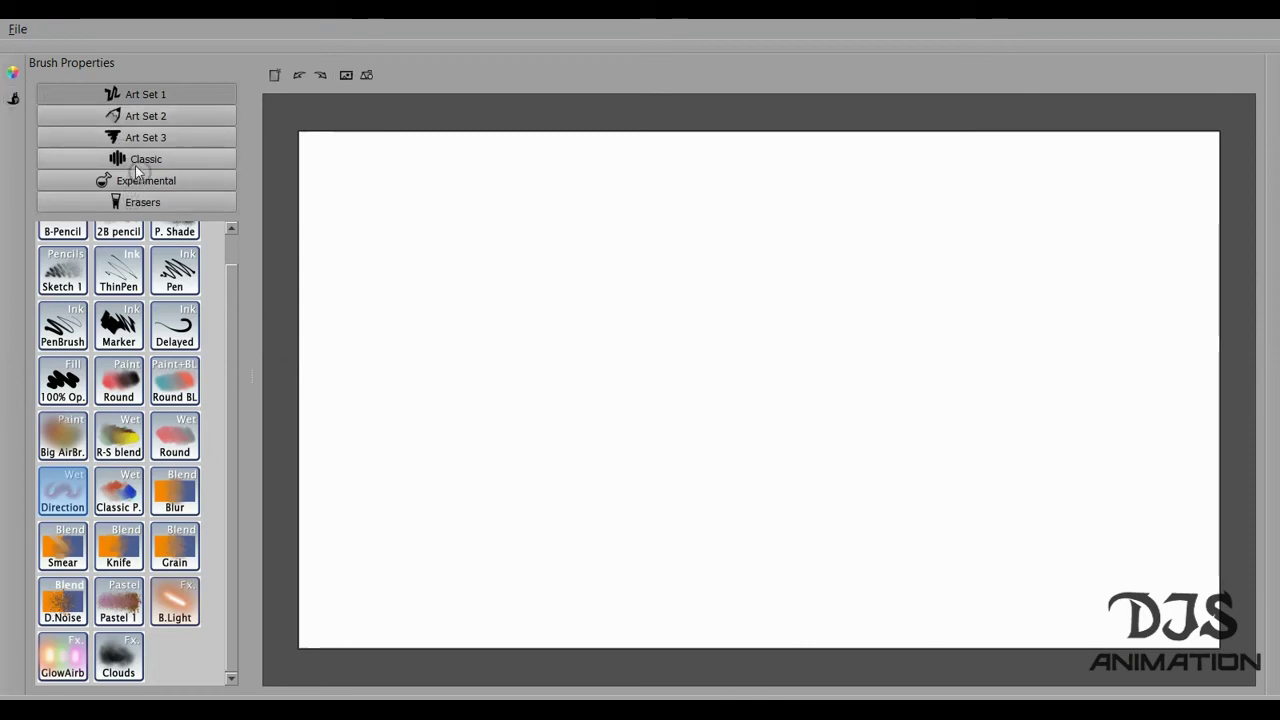
Step: Test strokes with brushes from Art Set 2 on the raster canvas and undo each one
scroll(229, 277, up, 1)
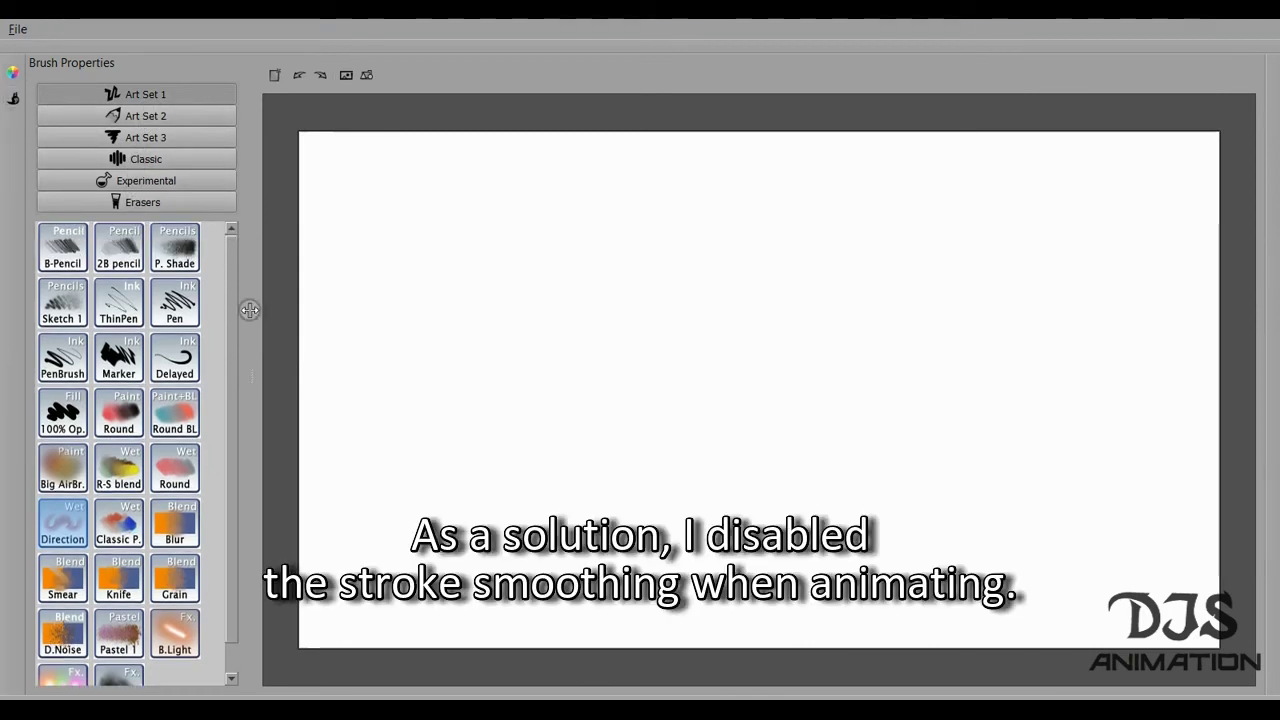
mouse_move(248, 372)
mouse_down()
mouse_move(383, 354)
mouse_move(143, 360)
mouse_move(259, 342)
mouse_up()
click(214, 116)
mouse_move(418, 262)
mouse_down()
mouse_move(635, 182)
mouse_move(500, 325)
mouse_up()
key(ctrl+z)
click(186, 247)
mouse_move(563, 280)
mouse_down()
mouse_move(557, 408)
mouse_move(738, 414)
mouse_up()
key(ctrl+z)
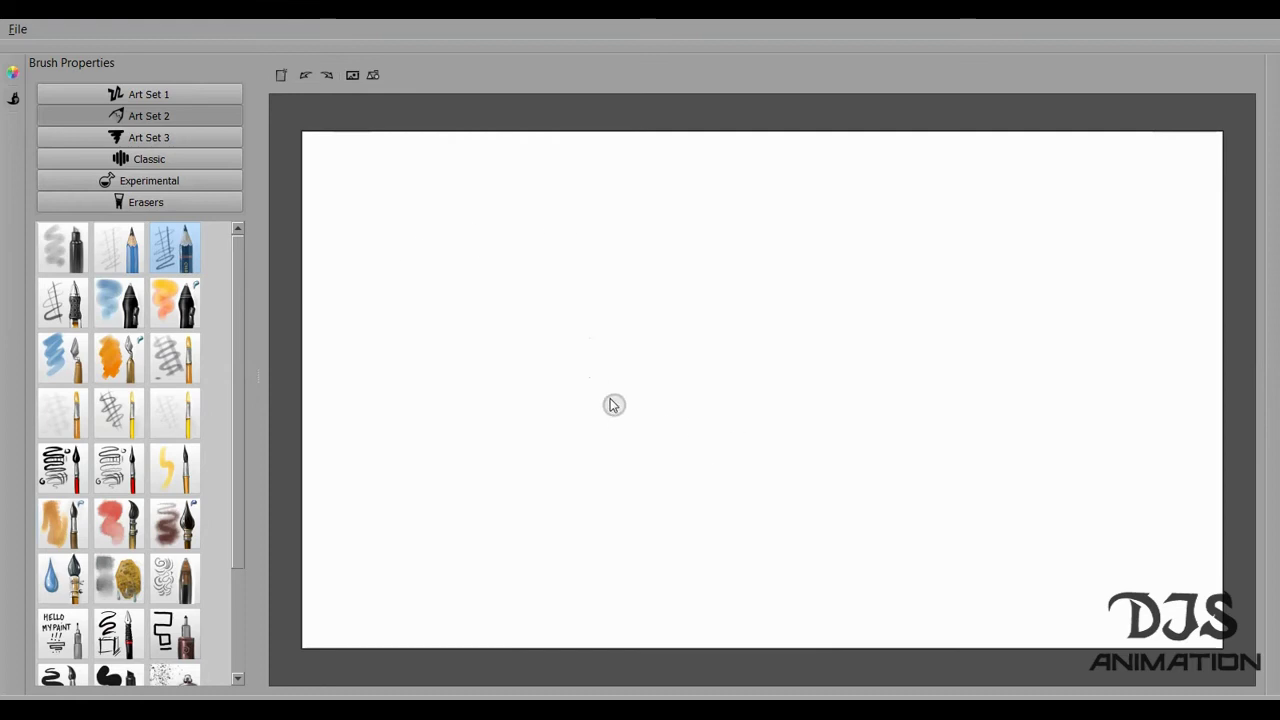
mouse_move(357, 204)
mouse_down()
mouse_move(801, 225)
mouse_move(886, 190)
mouse_up()
key(ctrl+z)
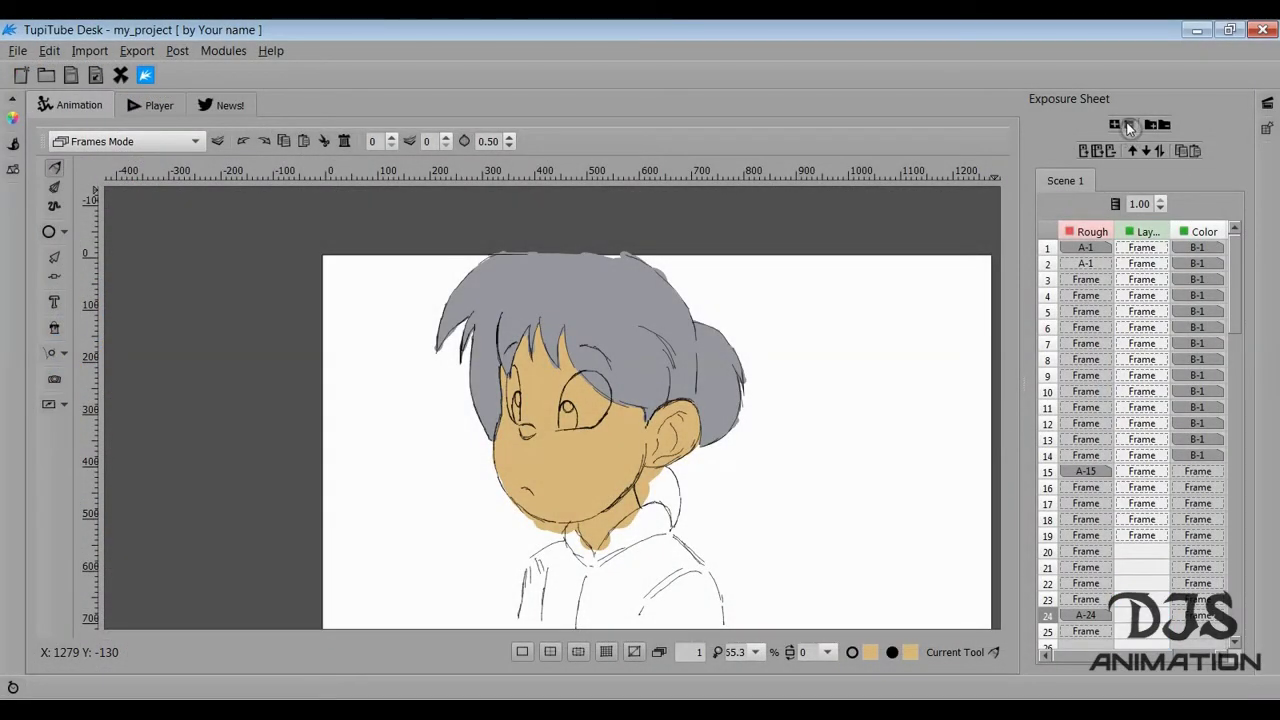
Step: Delete the unnamed layer between Rough and Color and switch the workspace to Raster Static BG Mode
click(1130, 126)
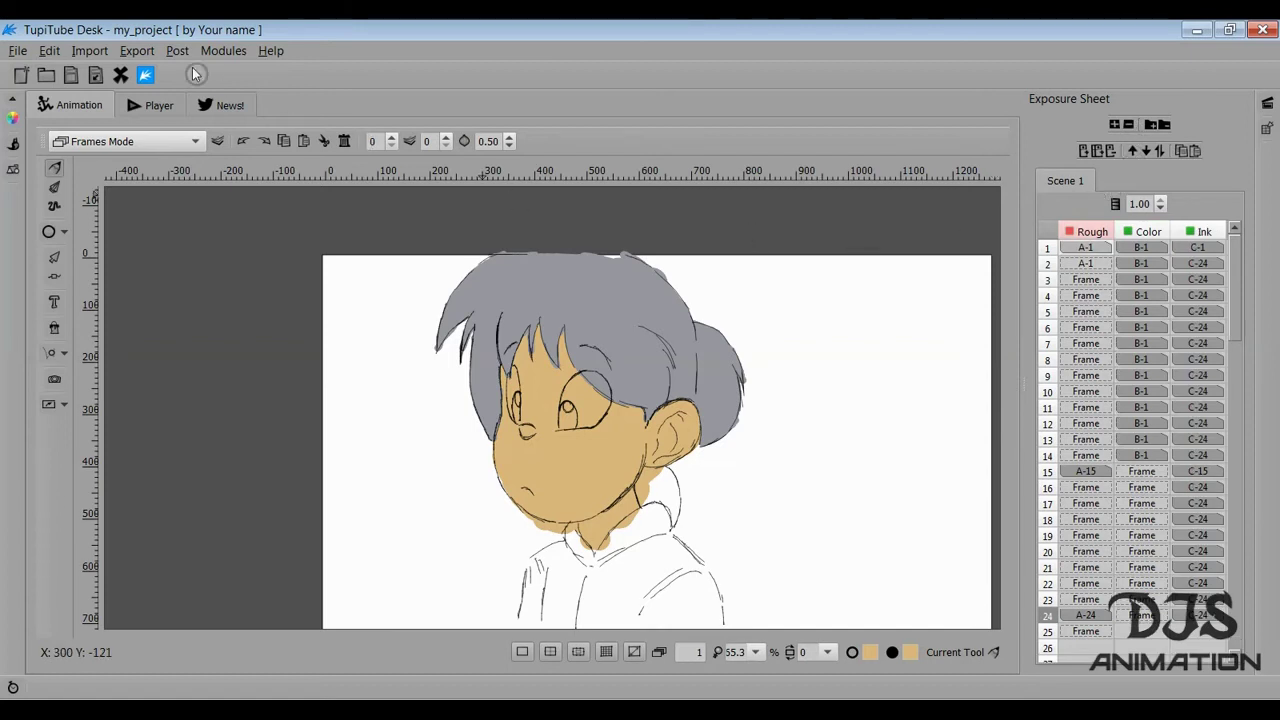
click(117, 143)
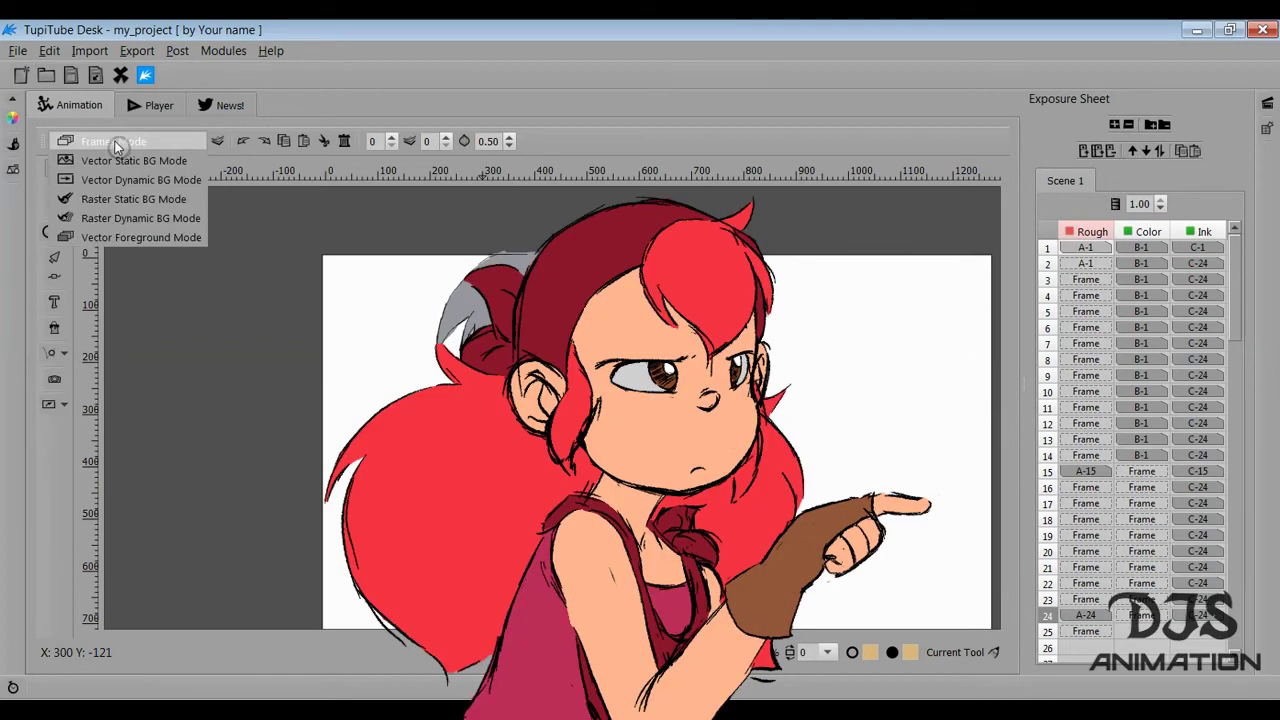
click(166, 206)
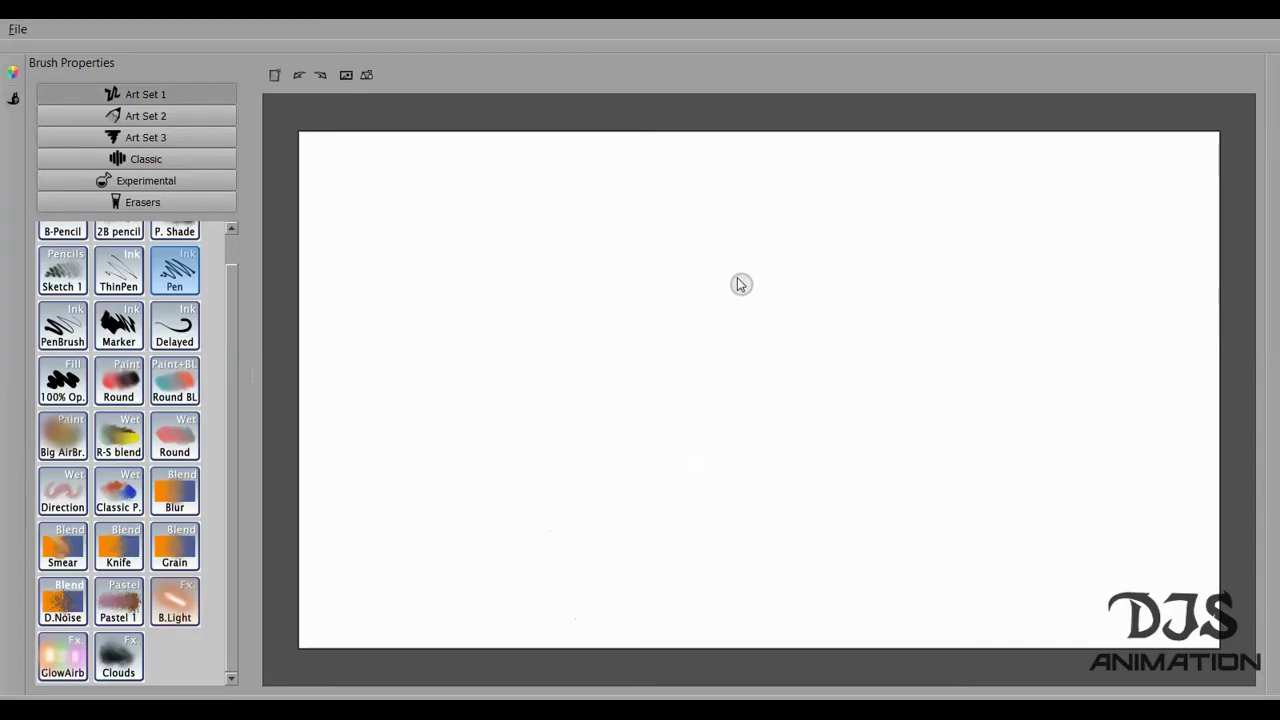
Step: Test the PenBrush ink brush from Art Set 1 with one stroke on the raster canvas and undo it
click(62, 325)
drag(592, 308, 772, 435)
key(ctrl+z)
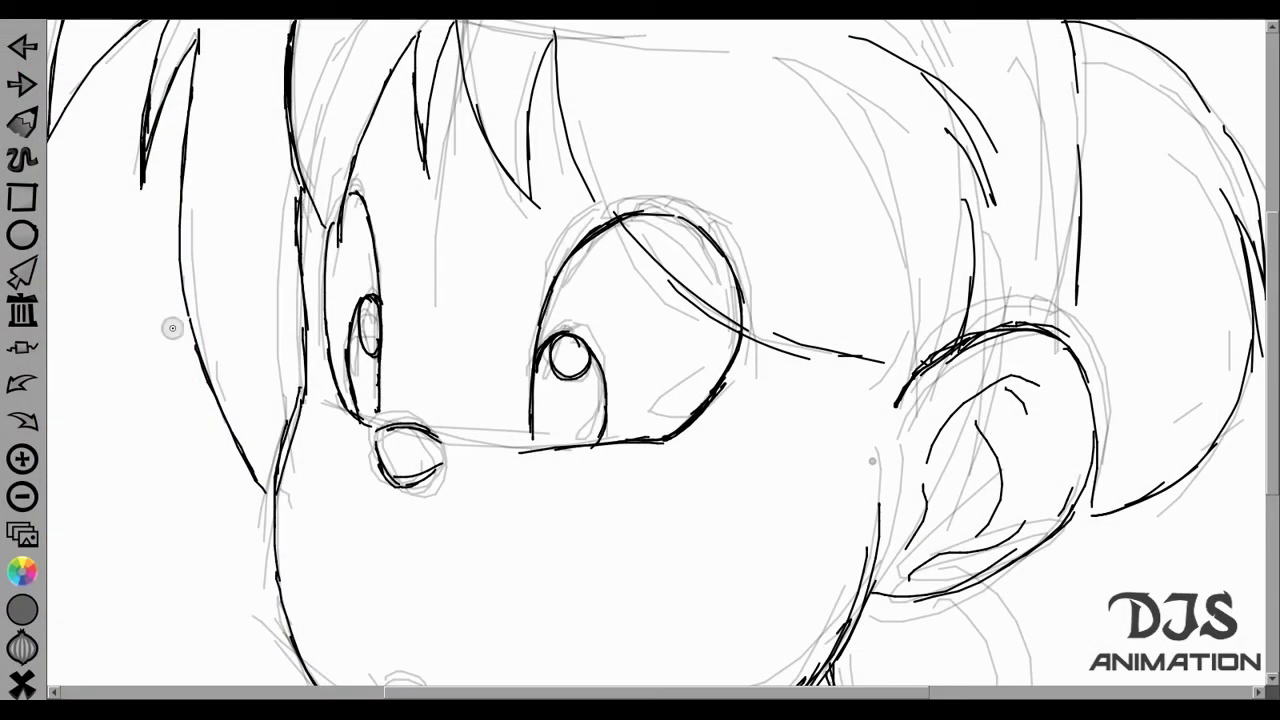
Step: Ink the eyebrow above the larger eye, the outer arm line and the curve behind the neck over the rough sketch
click(22, 496)
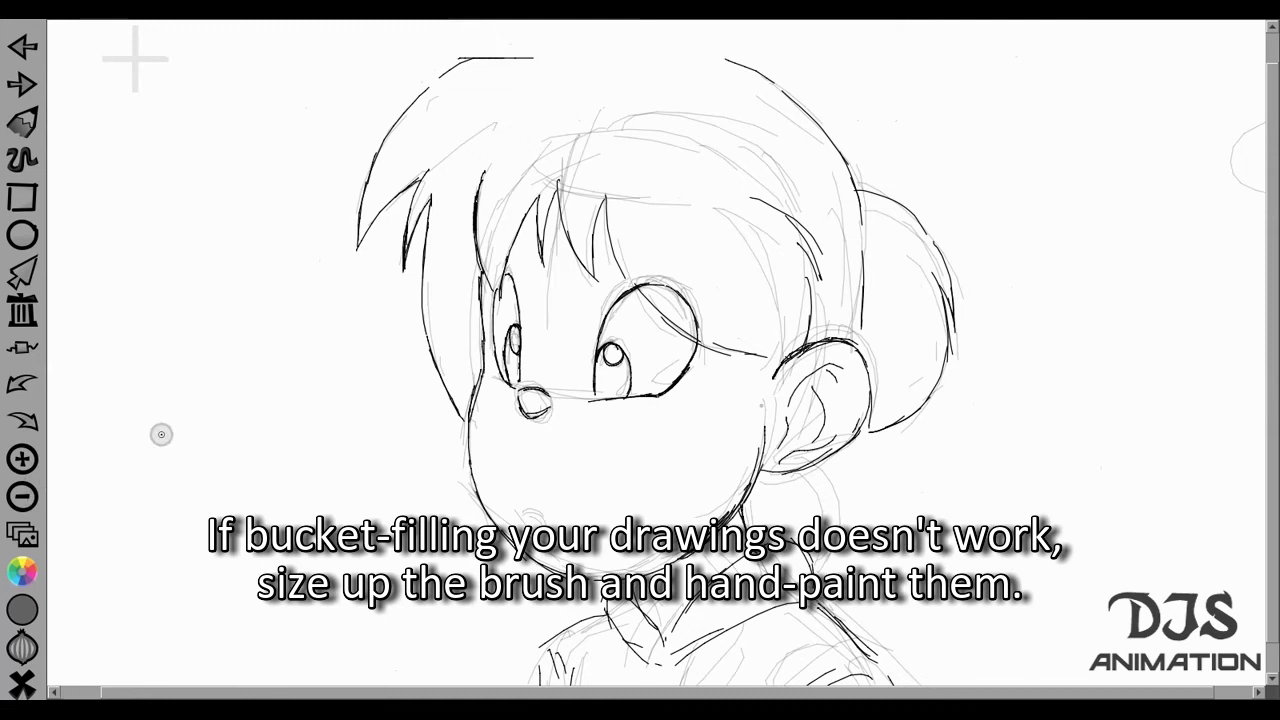
mouse_move(650, 237)
mouse_down()
mouse_move(682, 246)
mouse_move(697, 270)
mouse_up()
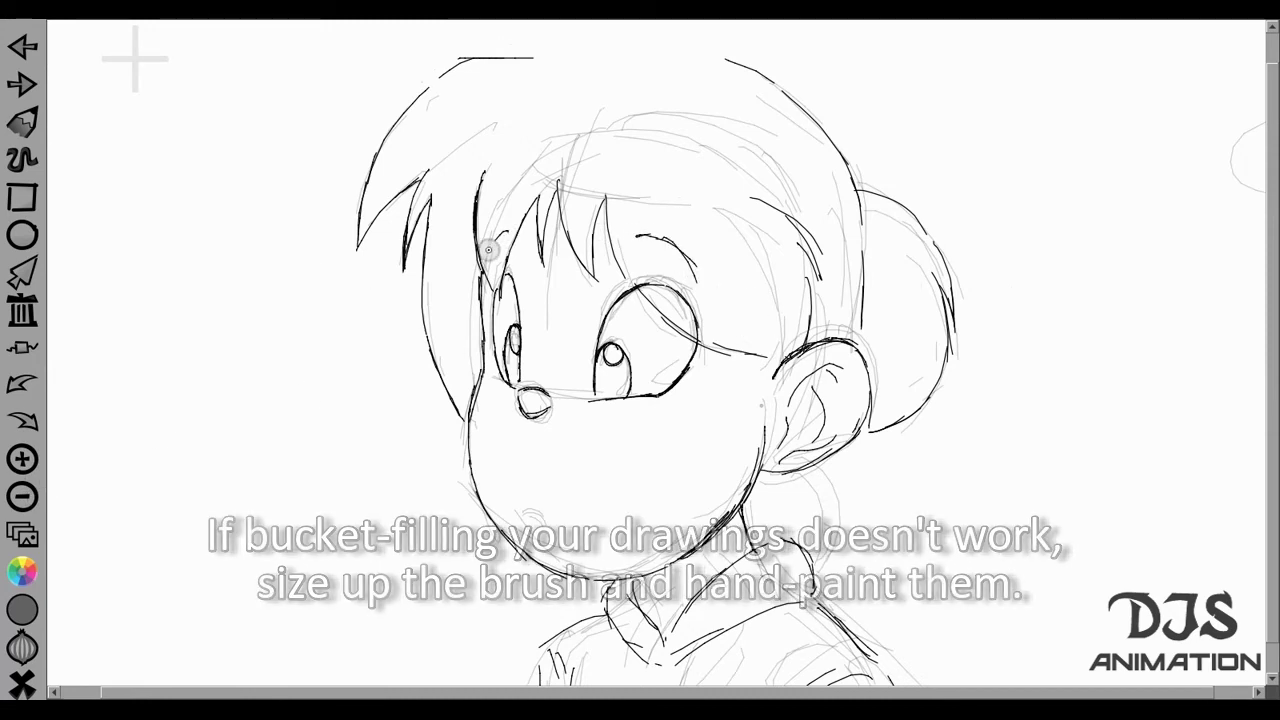
mouse_move(907, 518)
mouse_down()
mouse_move(880, 409)
mouse_move(917, 351)
mouse_move(848, 356)
mouse_up()
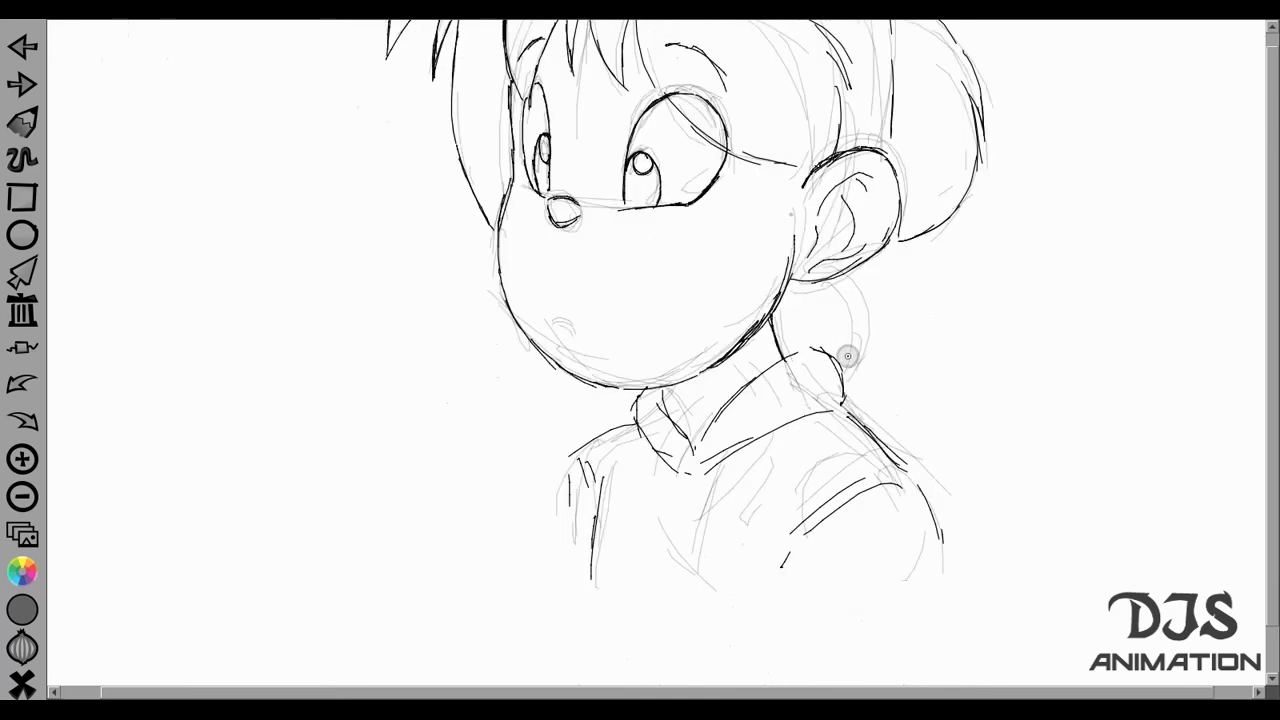
scroll(847, 356, up, 1)
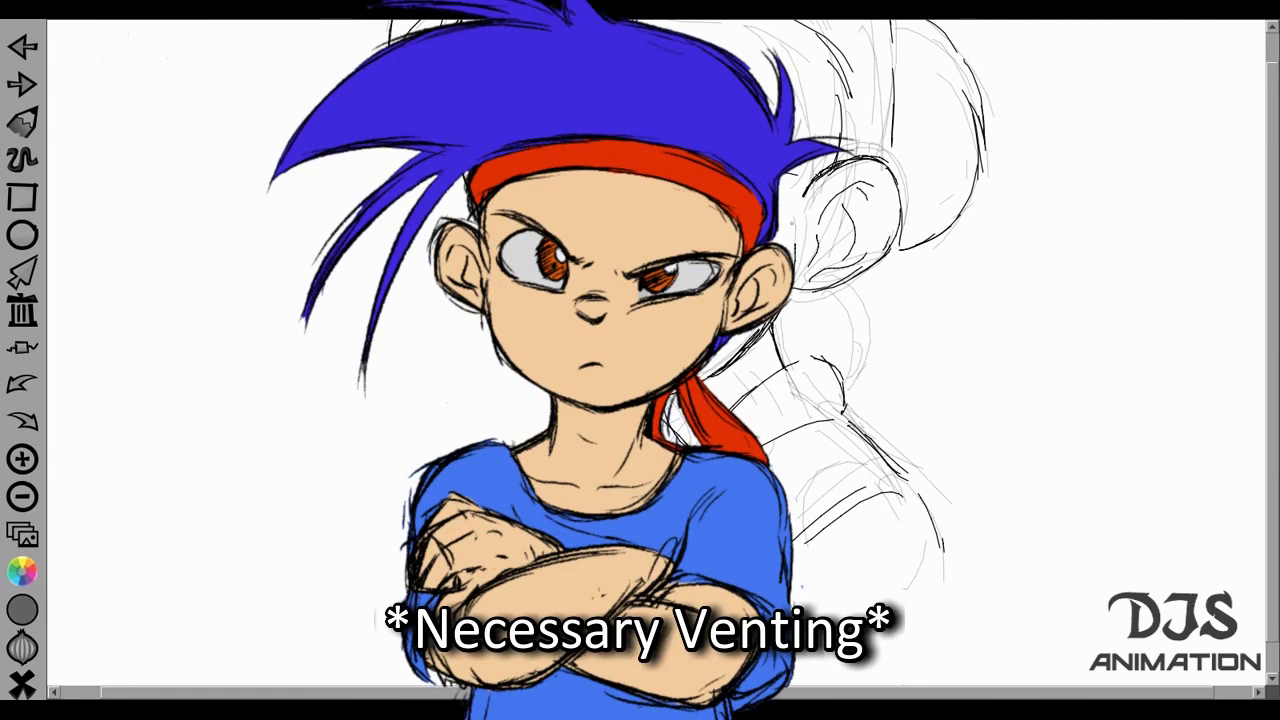
drag(941, 552, 945, 584)
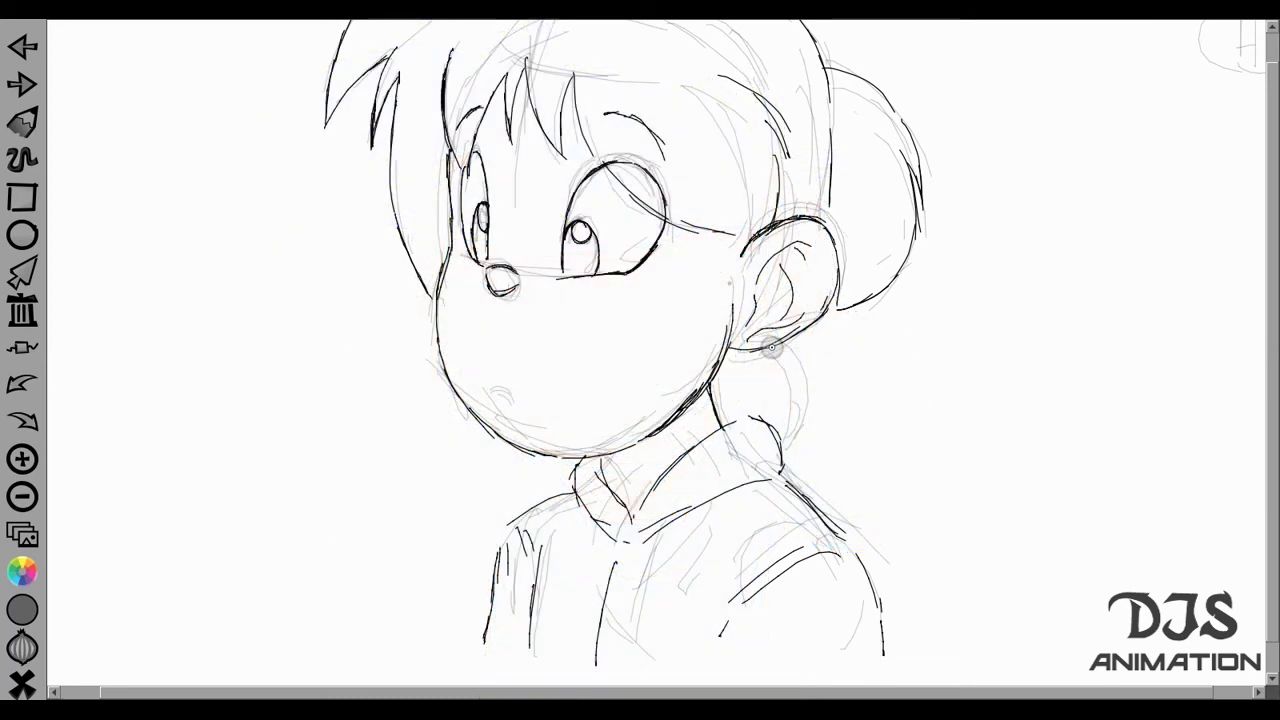
drag(799, 409, 790, 440)
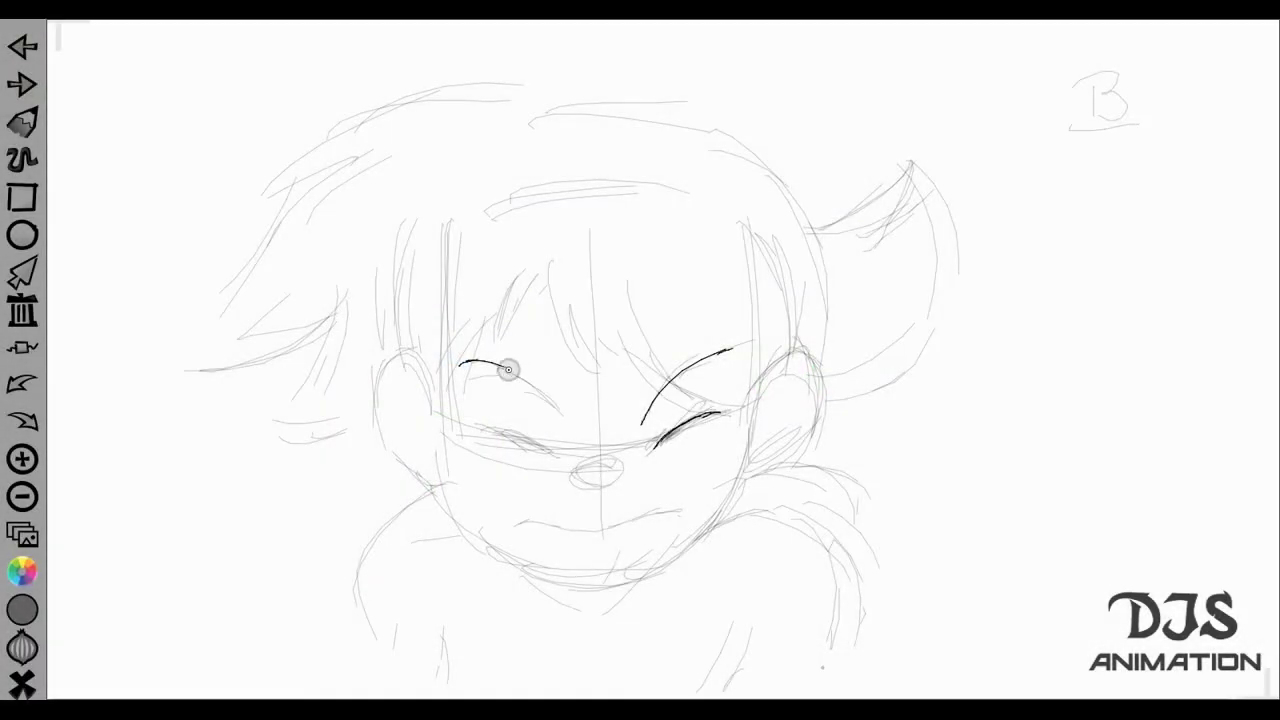
Step: Ink the left eyebrow and the nose of the downward-facing head in drawing B
drag(508, 370, 555, 410)
key(ctrl+z)
drag(508, 369, 557, 416)
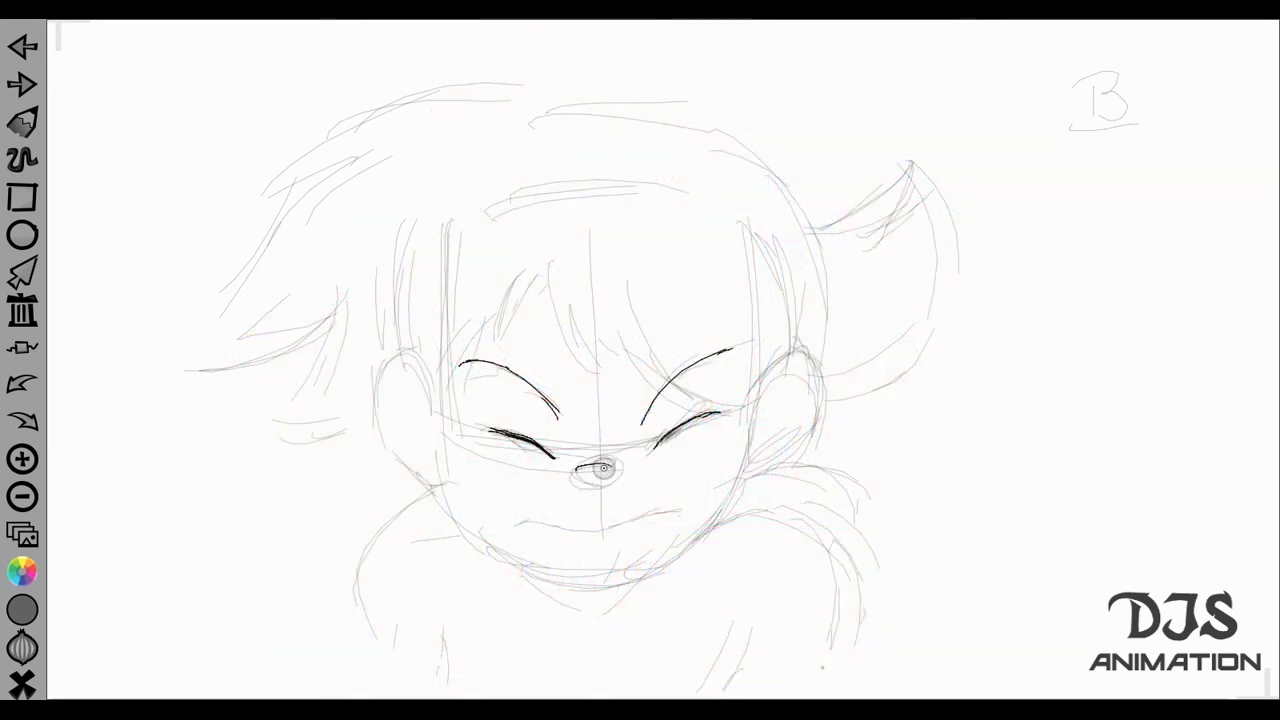
drag(604, 468, 619, 469)
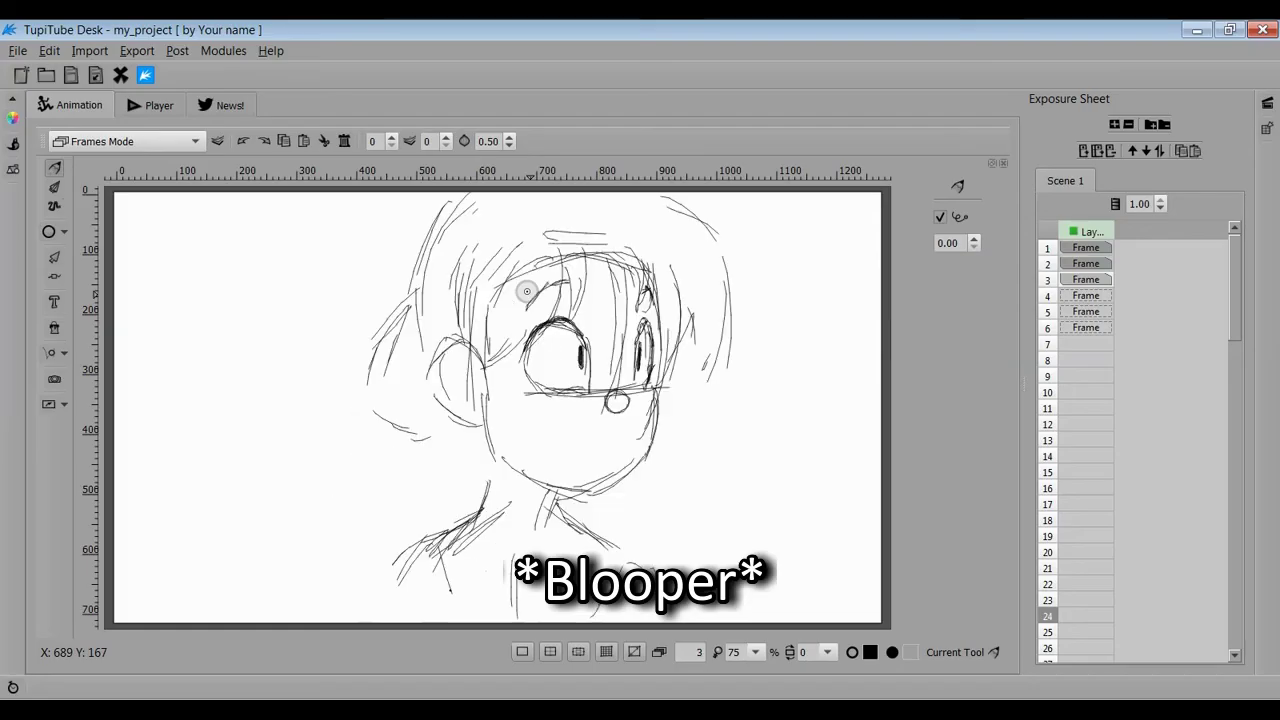
key(Page_Up)
key(Page_Up)
key(Page_Down)
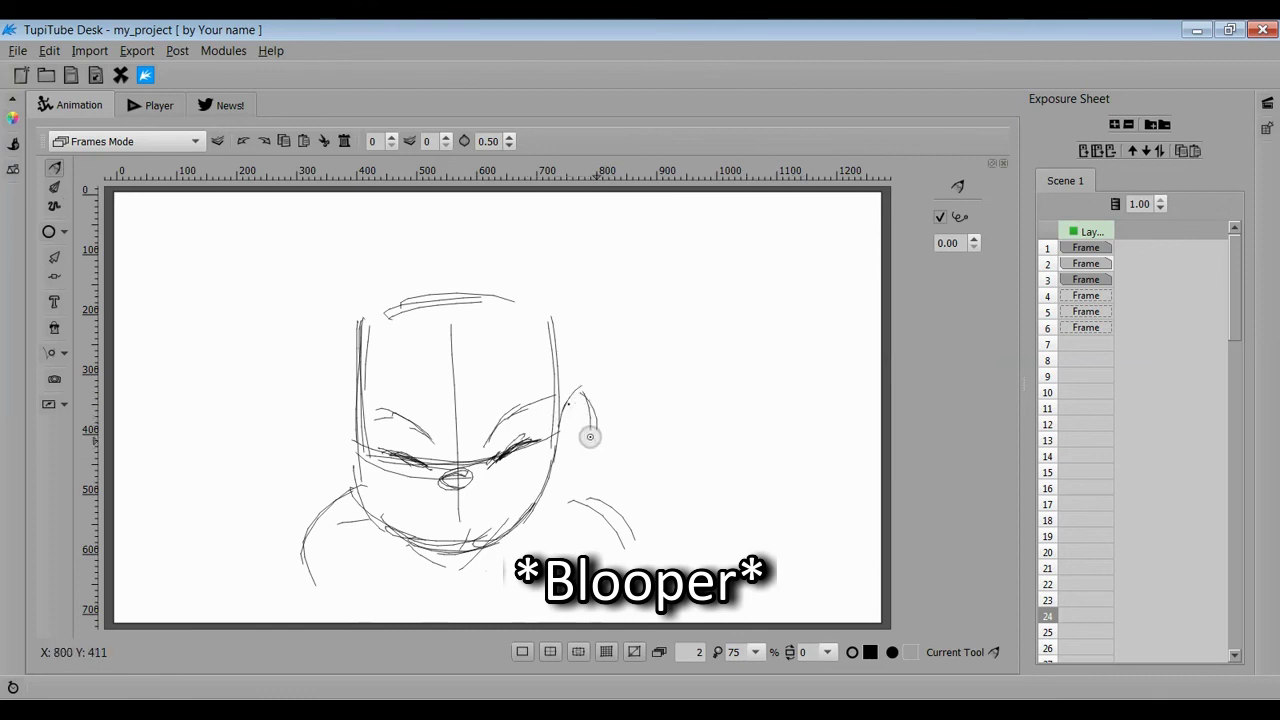
Step: Sketch the lower curve of the ear on the right side of the head in frame 2 and activate the object selection tool
drag(597, 438, 553, 476)
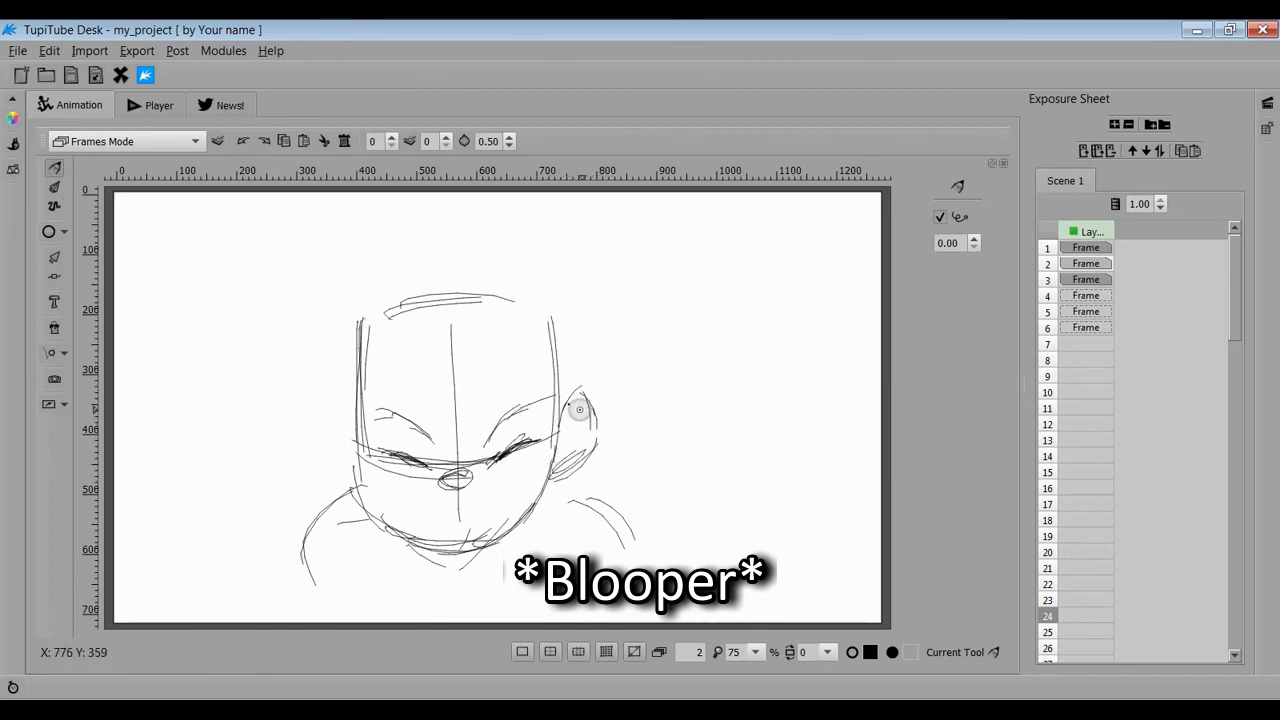
click(54, 257)
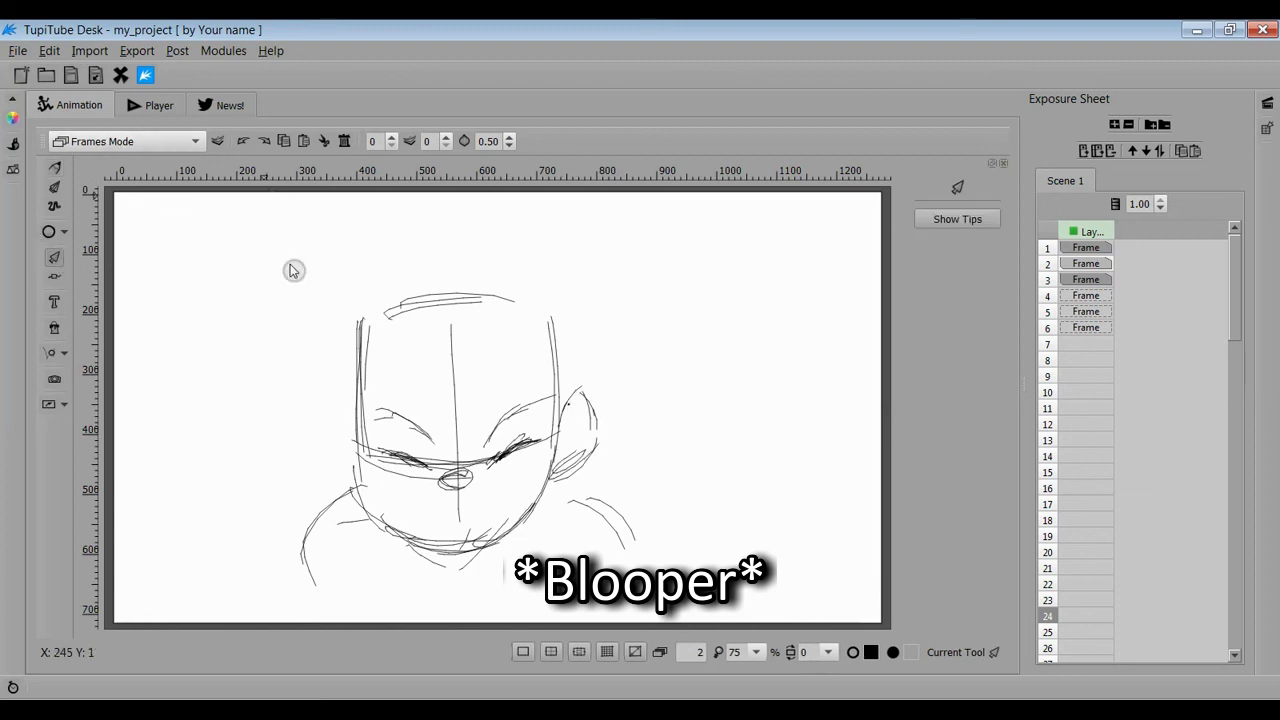